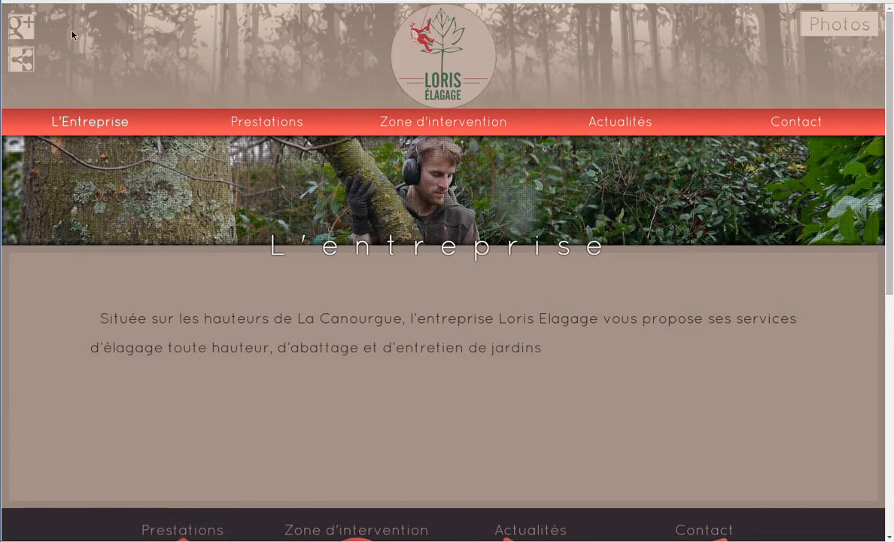
Step: Compare the public L'entreprise page with its text in the page editor
key(ctrl+Tab)
click(387, 290)
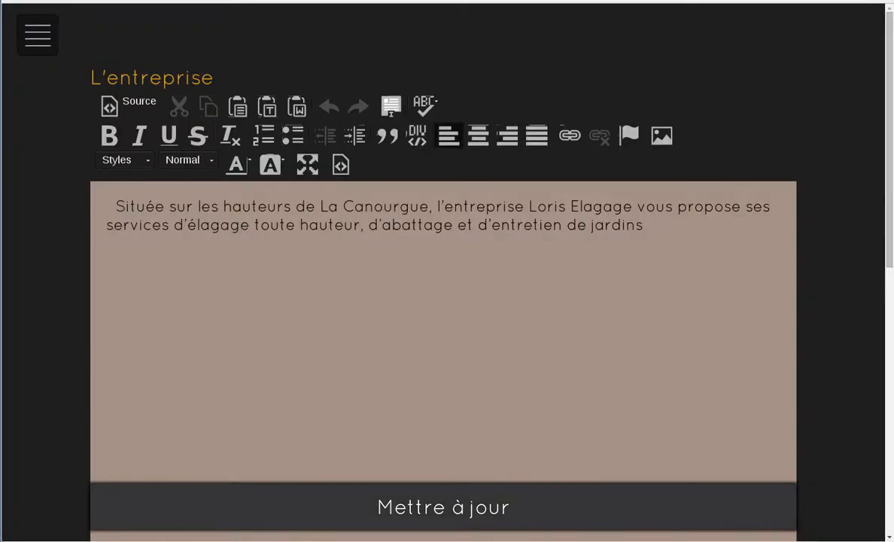
key(ctrl+Tab)
key(ctrl+Tab)
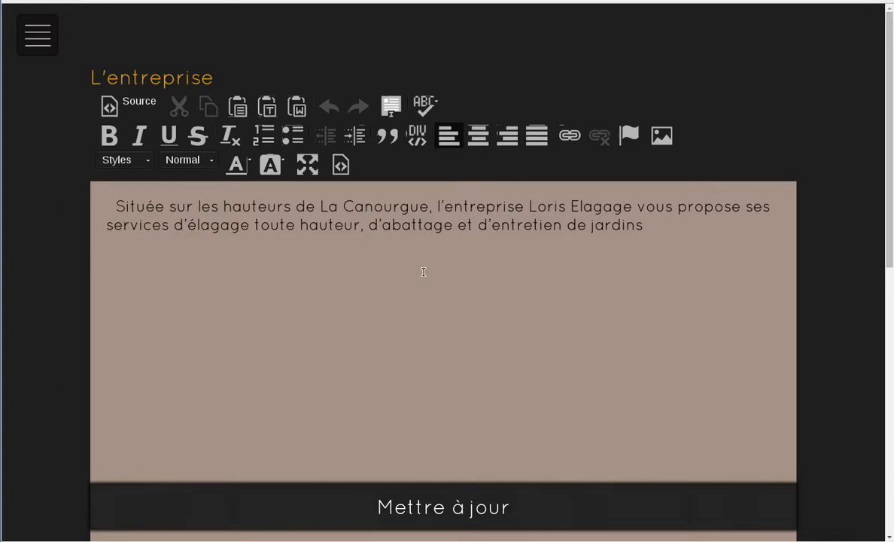
key(BackSpace)
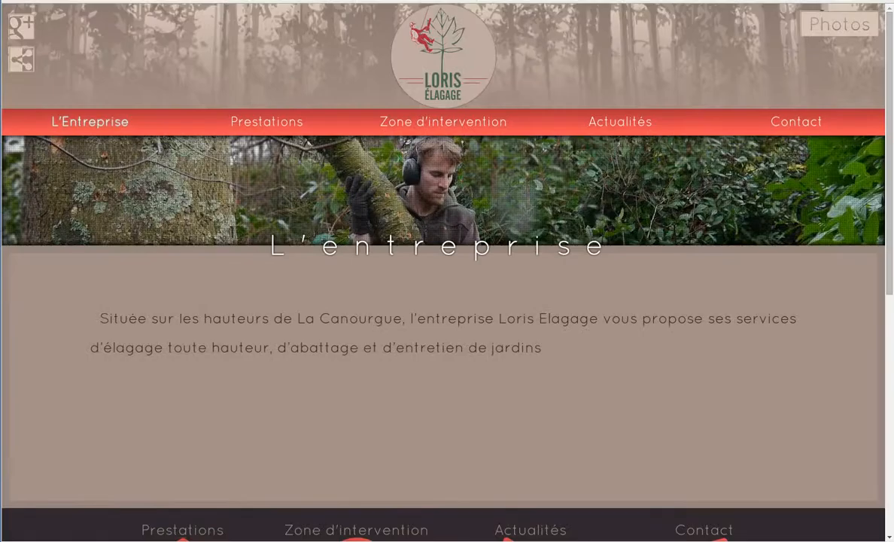
Step: Open the public Prestations page and examine how its content is laid out
click(390, 115)
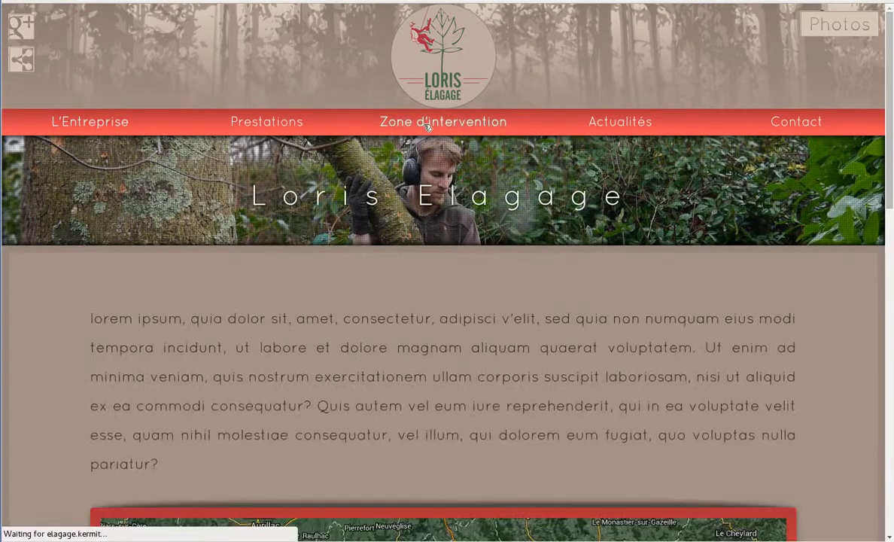
click(258, 115)
scroll(410, 267, down, 5)
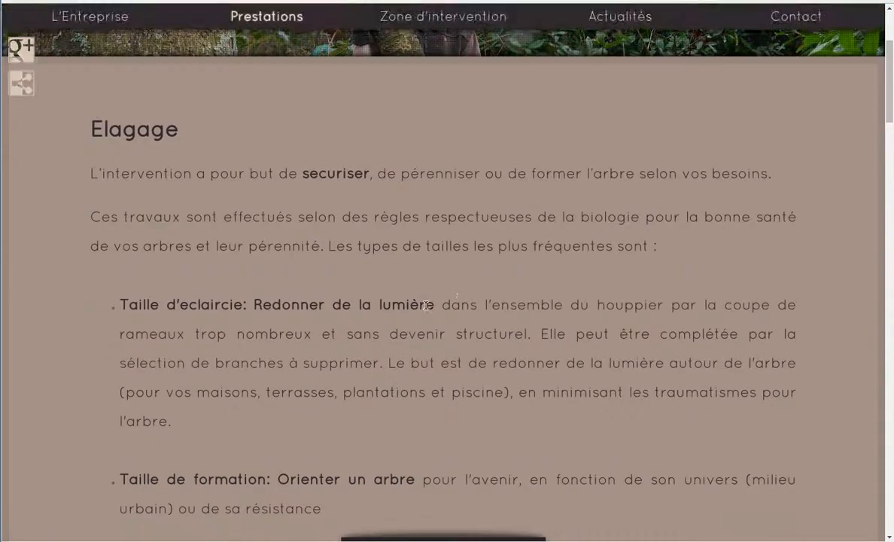
scroll(426, 308, down, 2)
scroll(383, 345, down, 12)
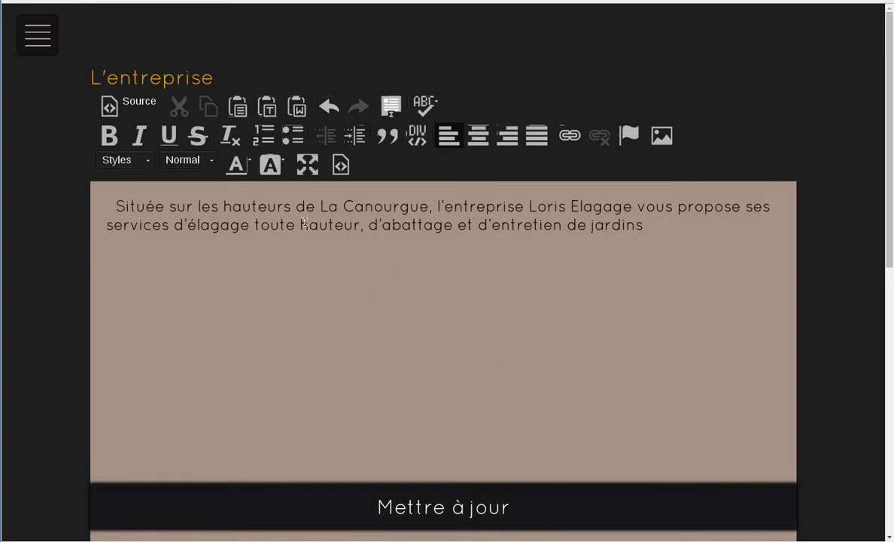
Step: Insert a DIV container with the CSS class cont_image below the introductory text of L'entreprise
click(416, 141)
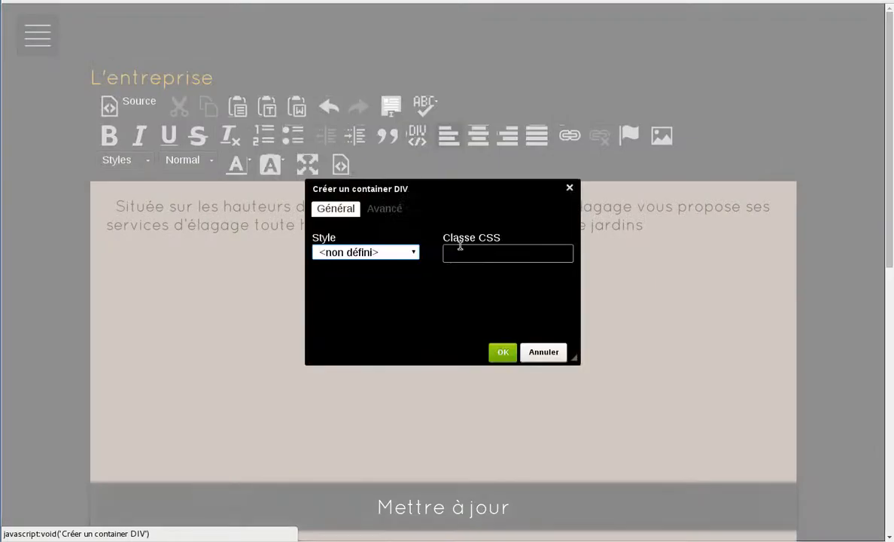
click(466, 250)
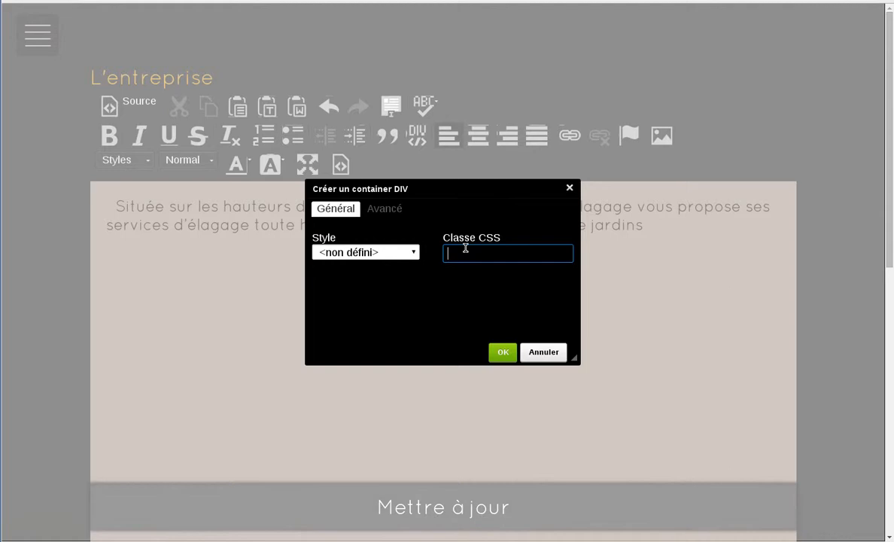
text(cont_image)
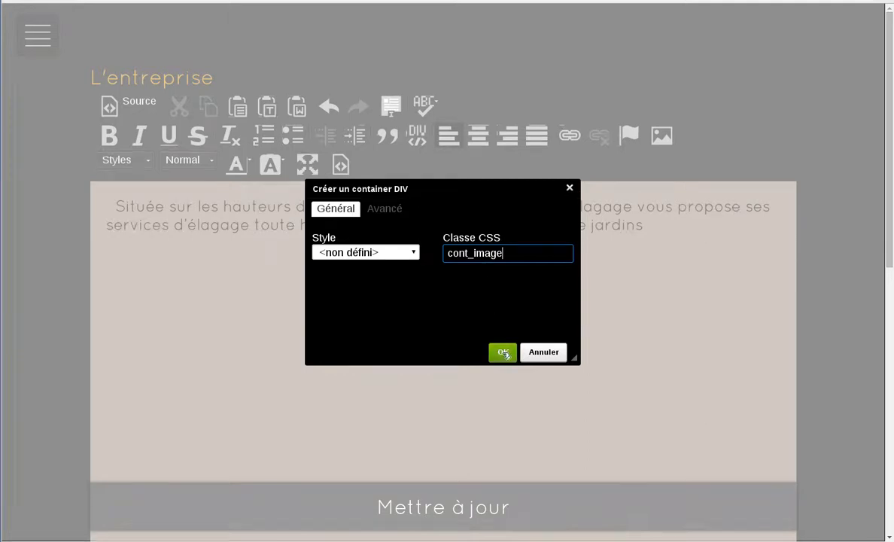
click(502, 352)
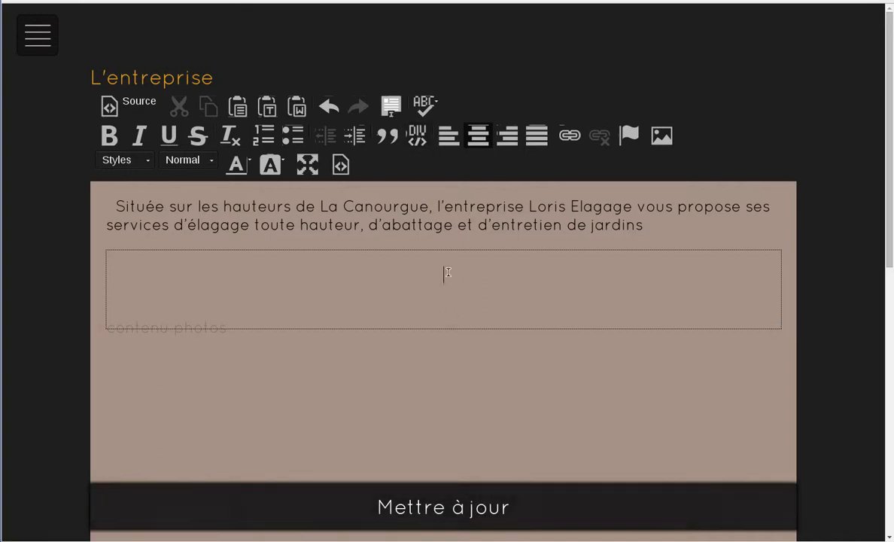
Step: Insert a nested DIV with the CSS classes "image ombre" inside the cont_image container
click(419, 137)
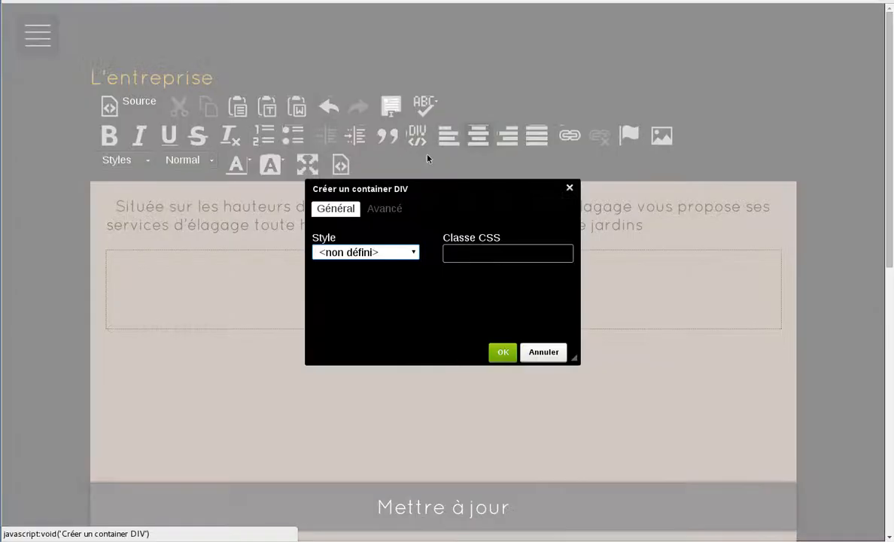
click(468, 247)
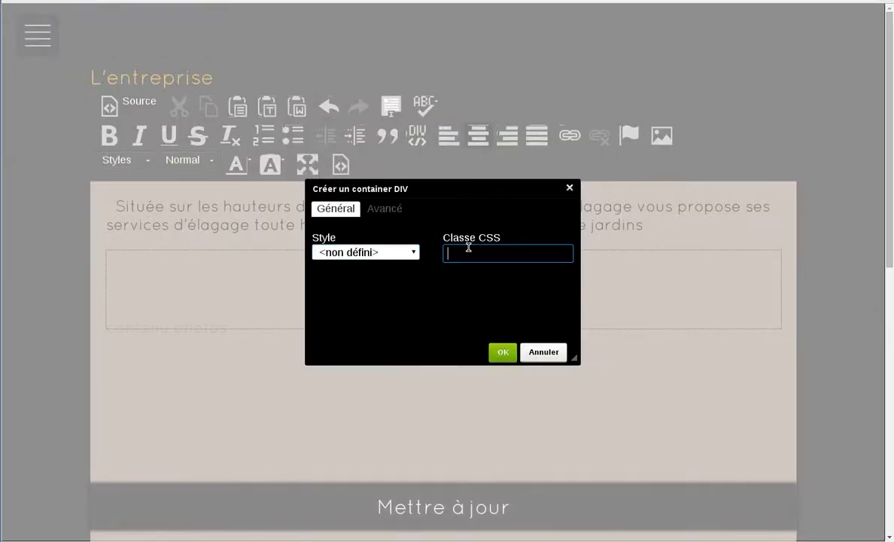
text(image)
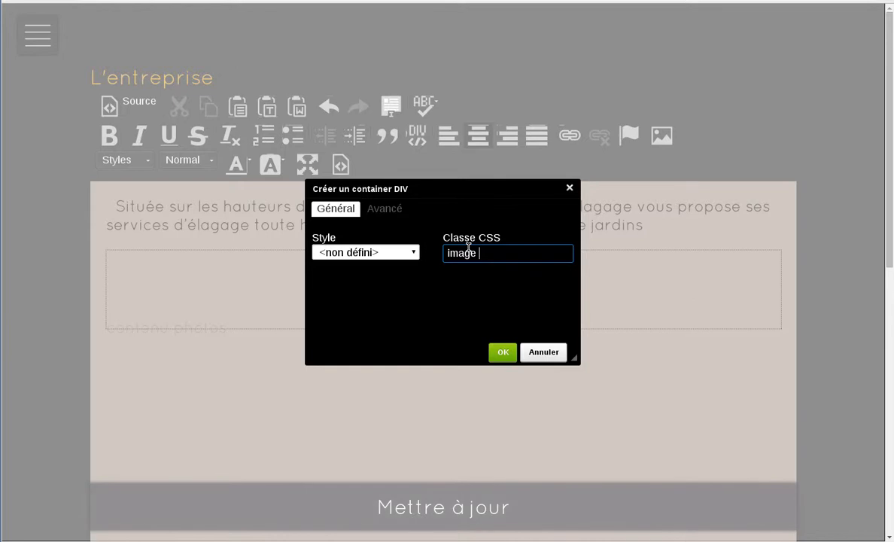
text( ombre)
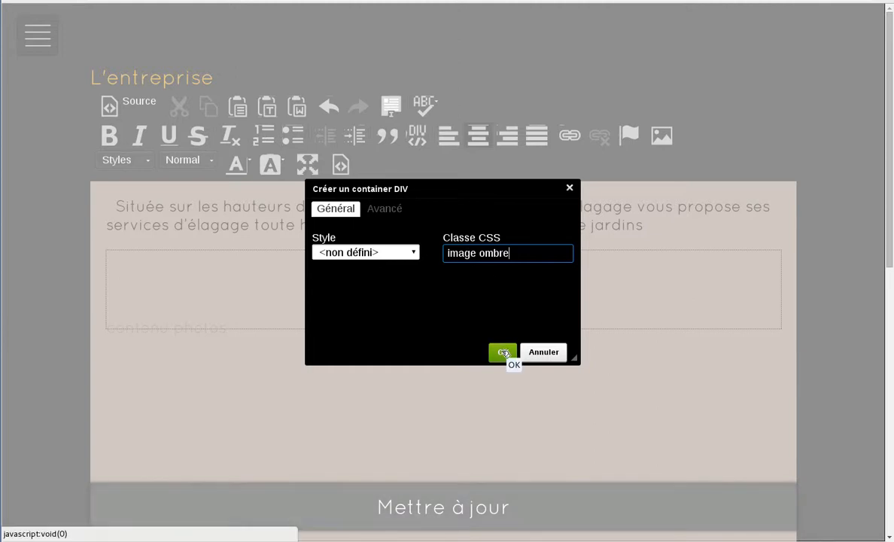
click(503, 353)
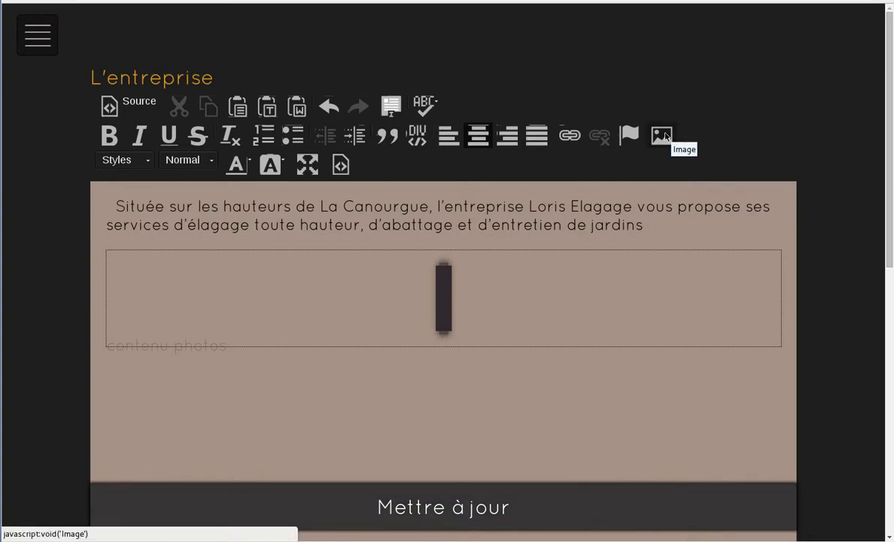
Step: Start inserting an image in the inner DIV and open the server's image browser in full view
click(662, 135)
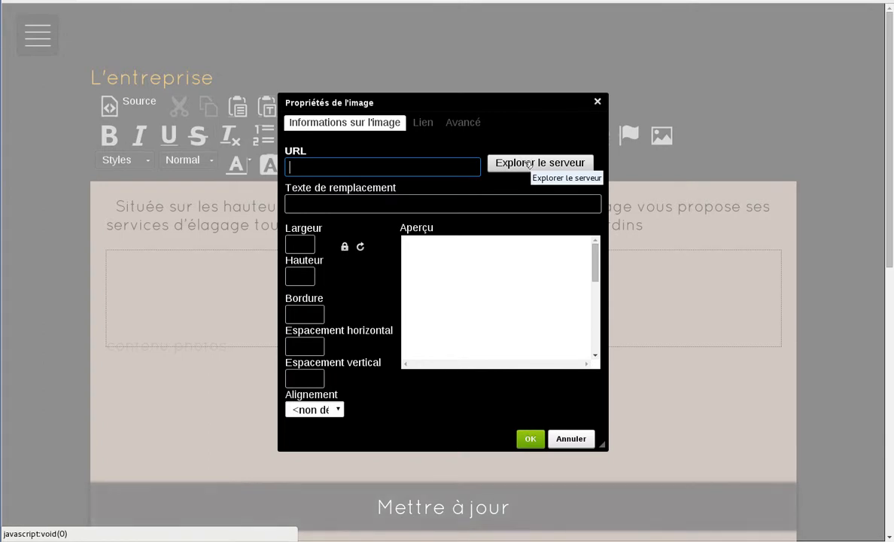
click(529, 163)
drag(507, 46, 447, 14)
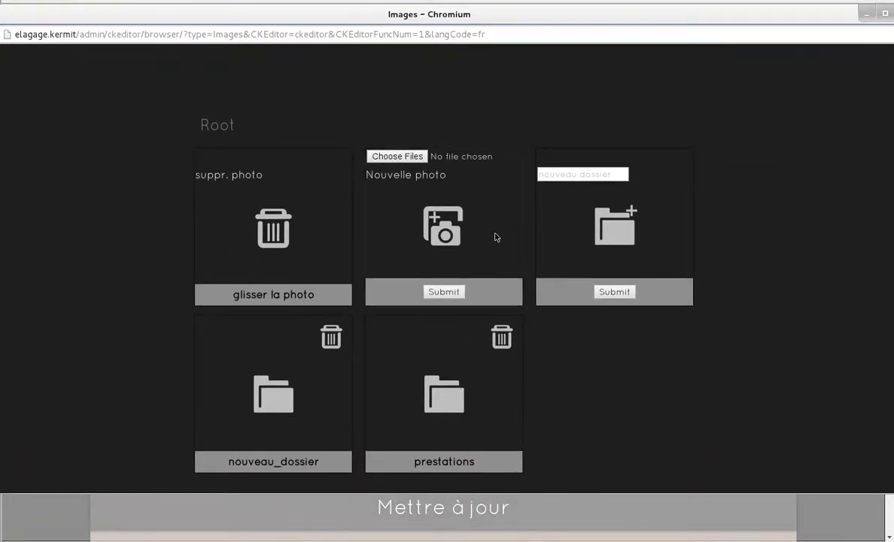
Step: Check the contents of the nouveau_dossier folder and delete that folder from the image root
scroll(474, 229, down, 1)
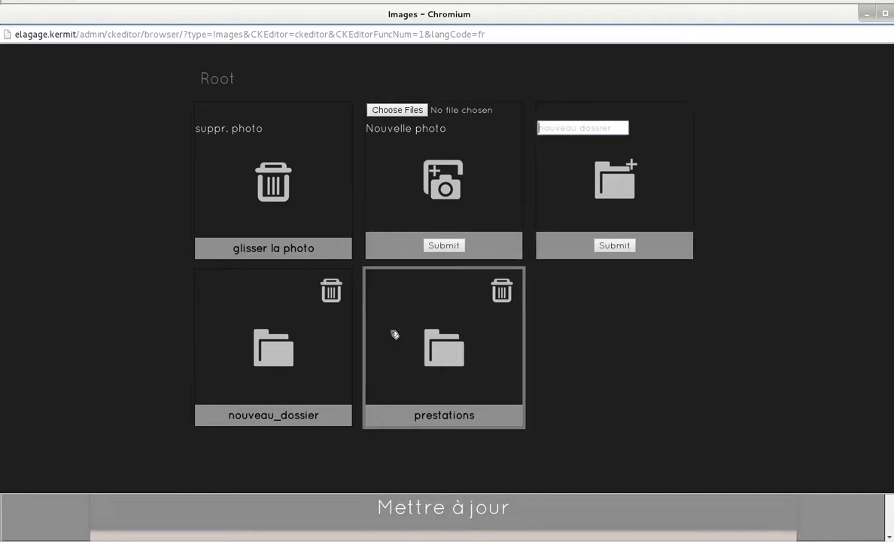
click(283, 355)
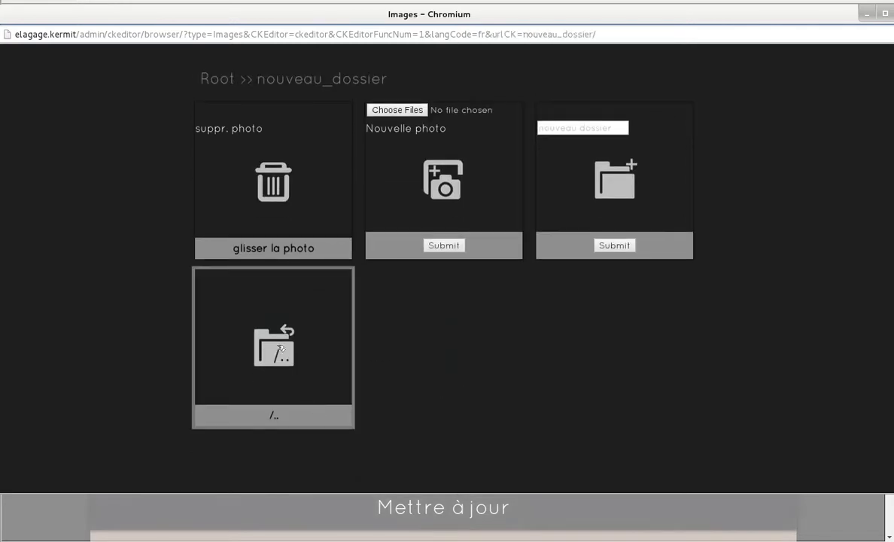
click(261, 326)
scroll(283, 350, down, 1)
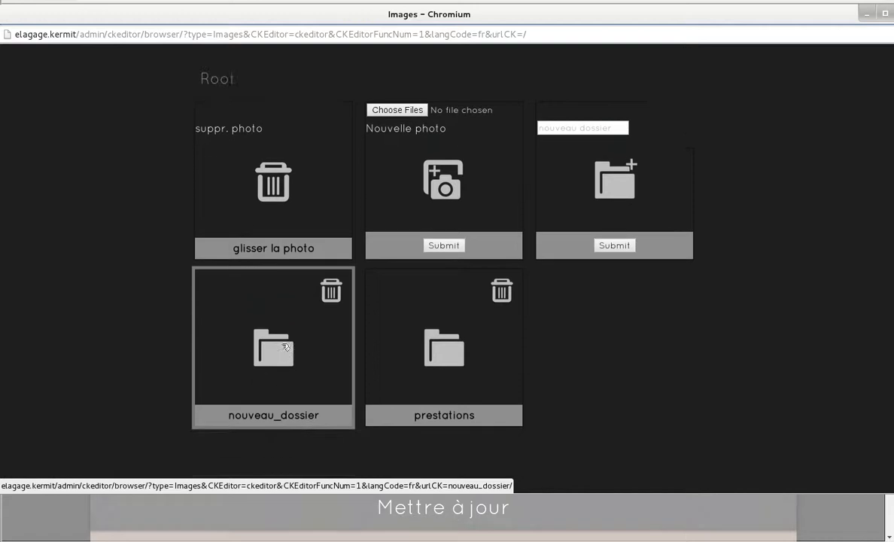
click(332, 292)
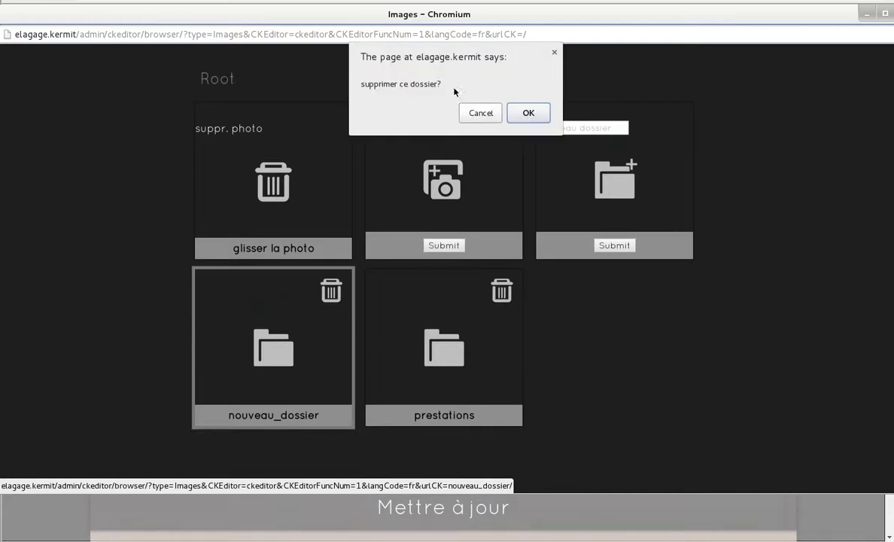
click(527, 113)
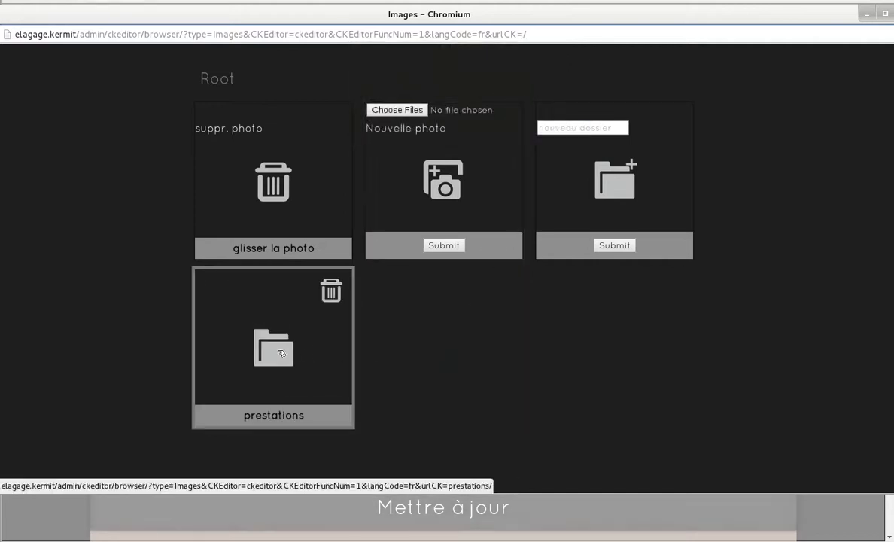
Step: Look through the photos stored in the prestations folder and return to the root folder
click(281, 354)
scroll(469, 357, down, 5)
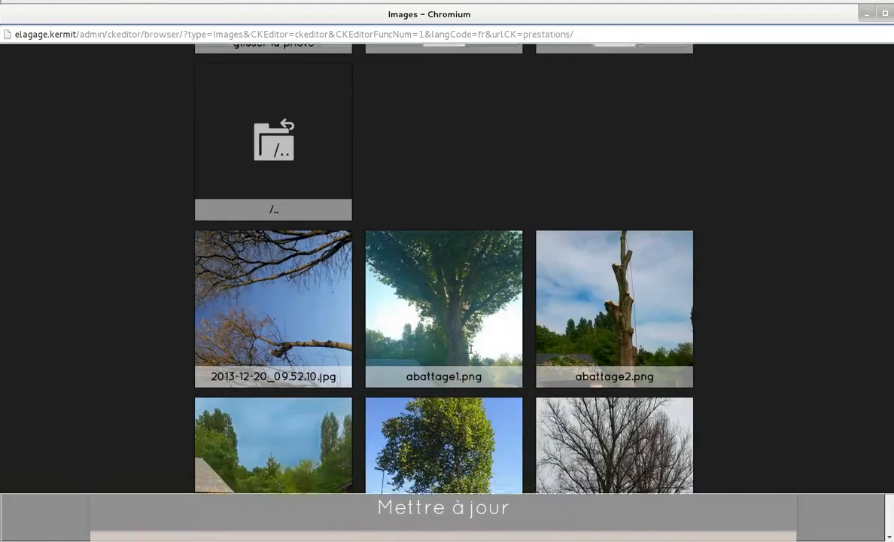
scroll(473, 399, down, 4)
scroll(473, 410, up, 5)
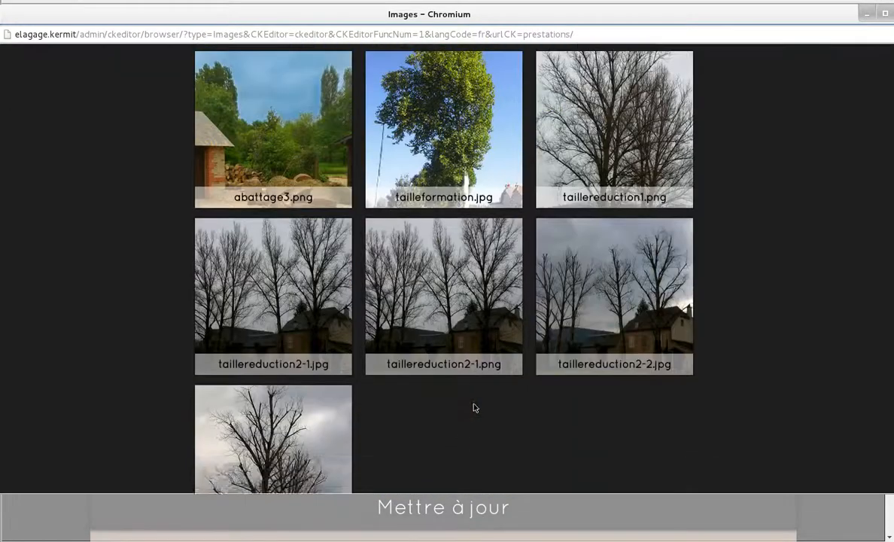
scroll(474, 407, up, 3)
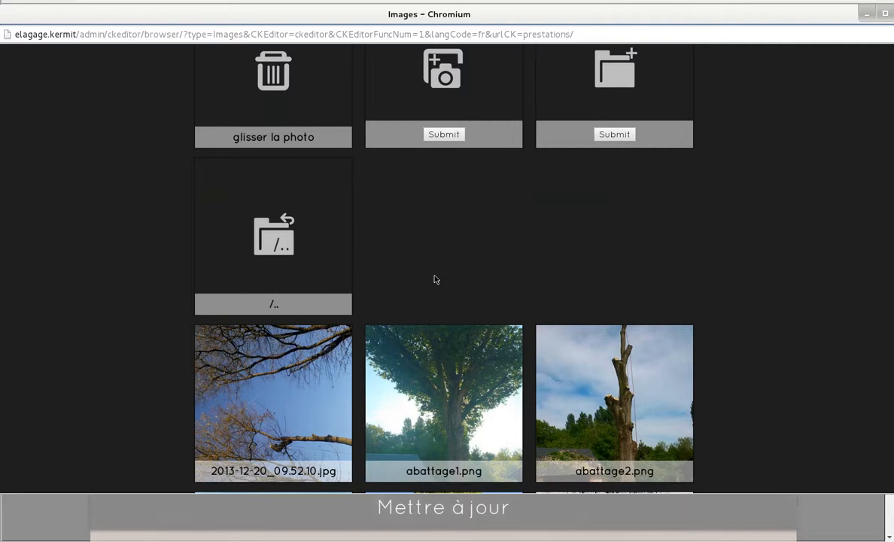
click(320, 243)
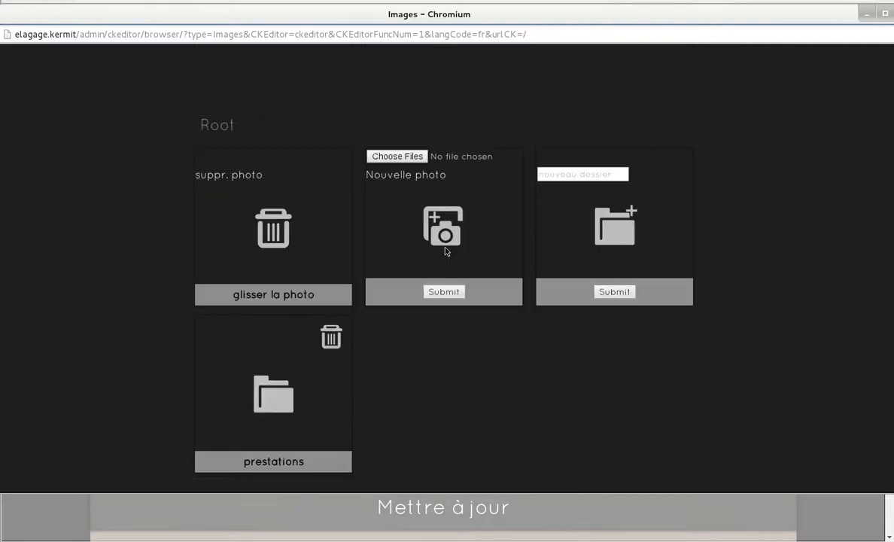
click(331, 388)
scroll(493, 361, down, 5)
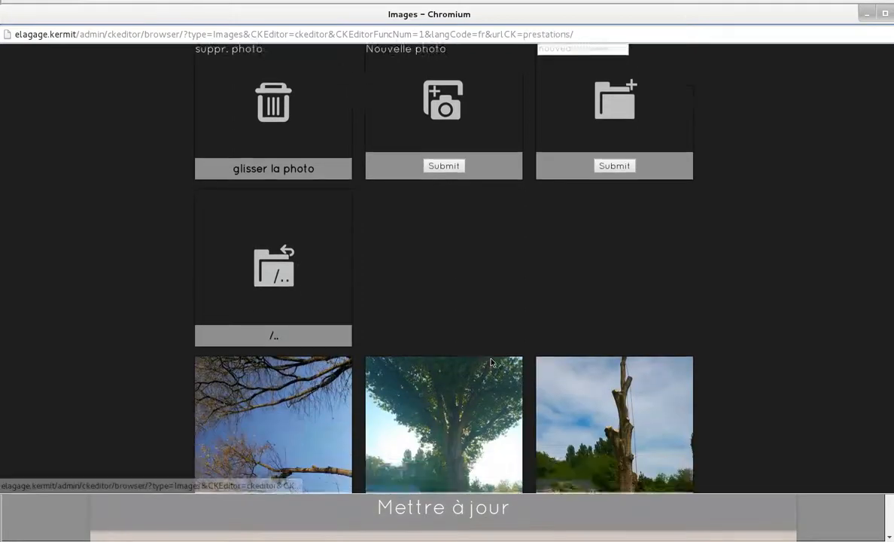
scroll(491, 363, up, 5)
click(331, 226)
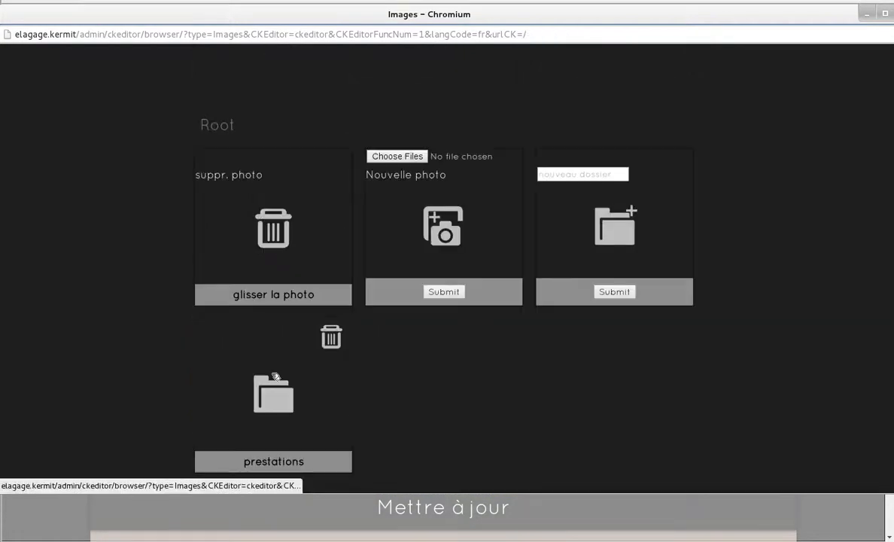
Step: Create a new folder named entreprise in the image root
click(619, 132)
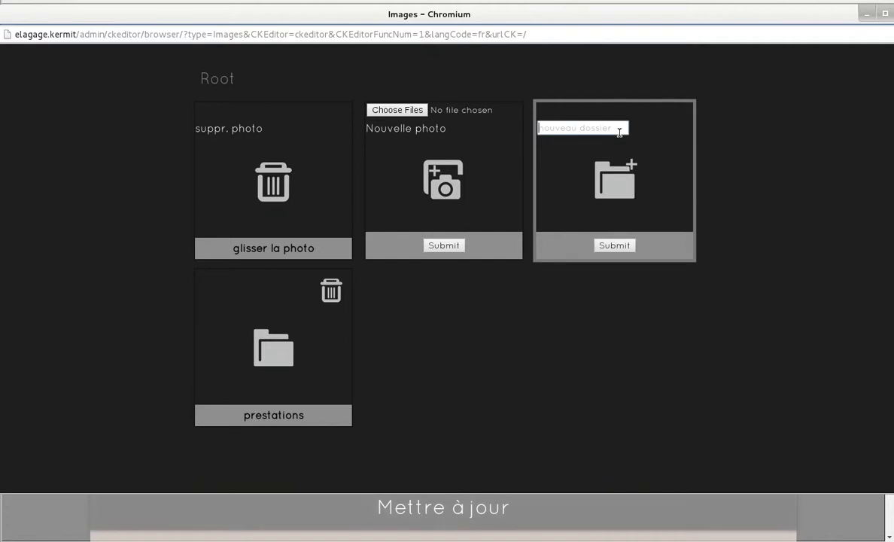
text(entreprise)
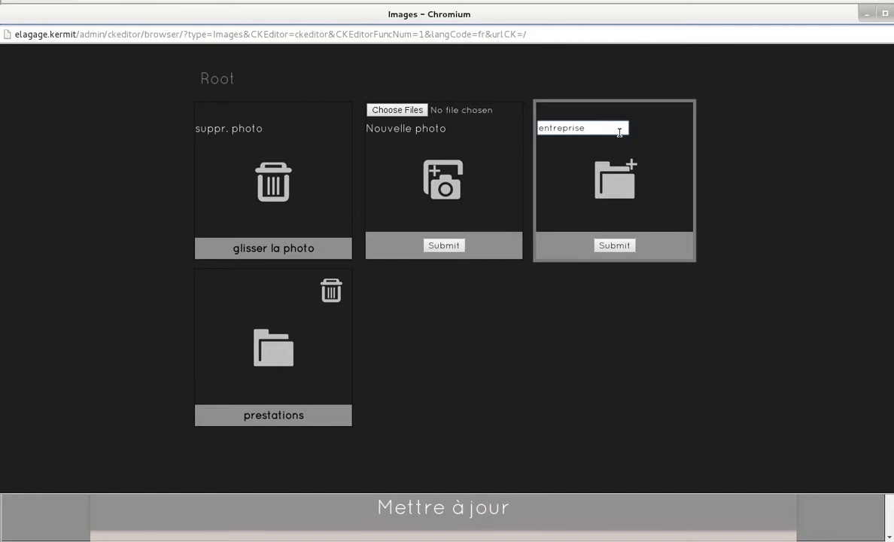
click(615, 246)
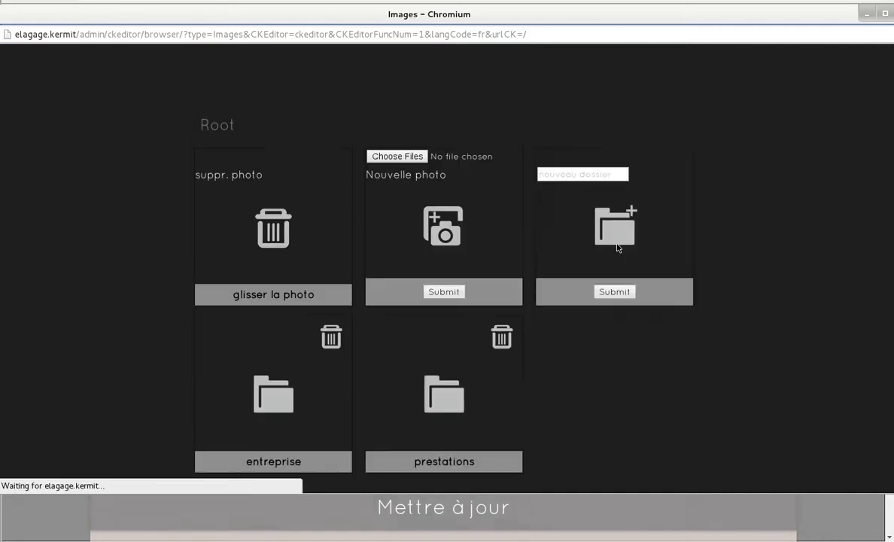
Step: Upload the photos 2013-12-20 09.52.10.jpg and 2014-01-10 15.39.48.jpg into the entreprise folder
scroll(406, 331, down, 1)
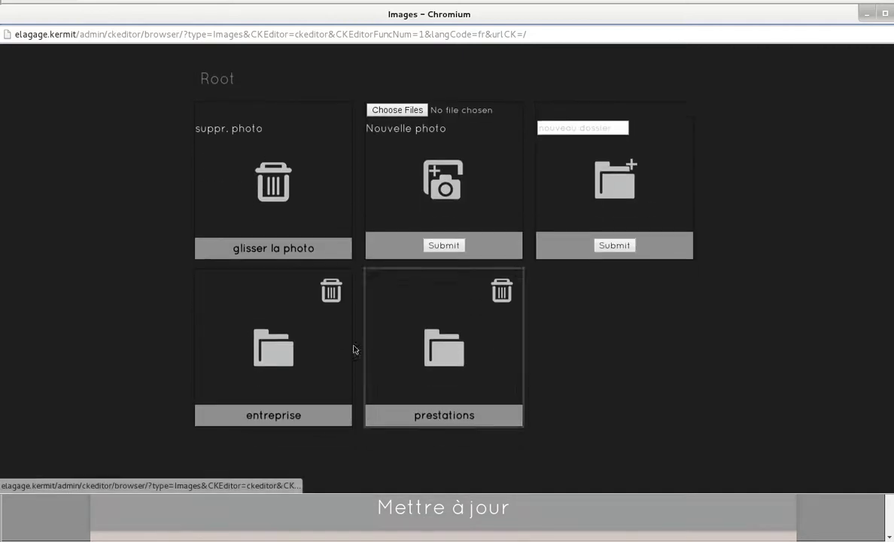
click(277, 354)
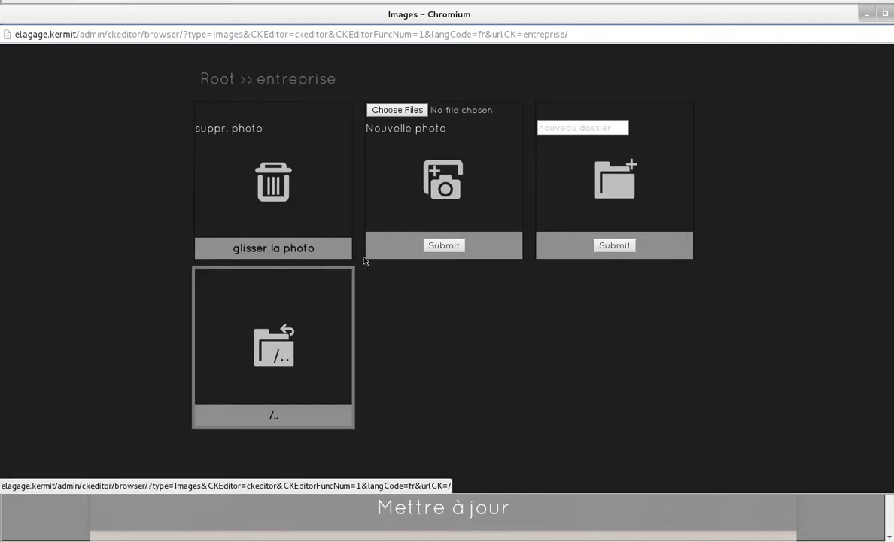
click(446, 186)
scroll(435, 197, down, 2)
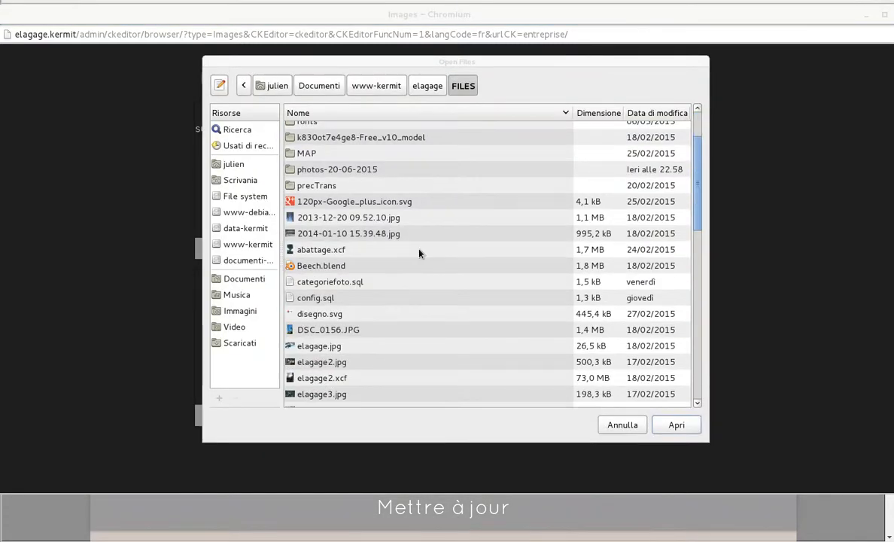
click(385, 219)
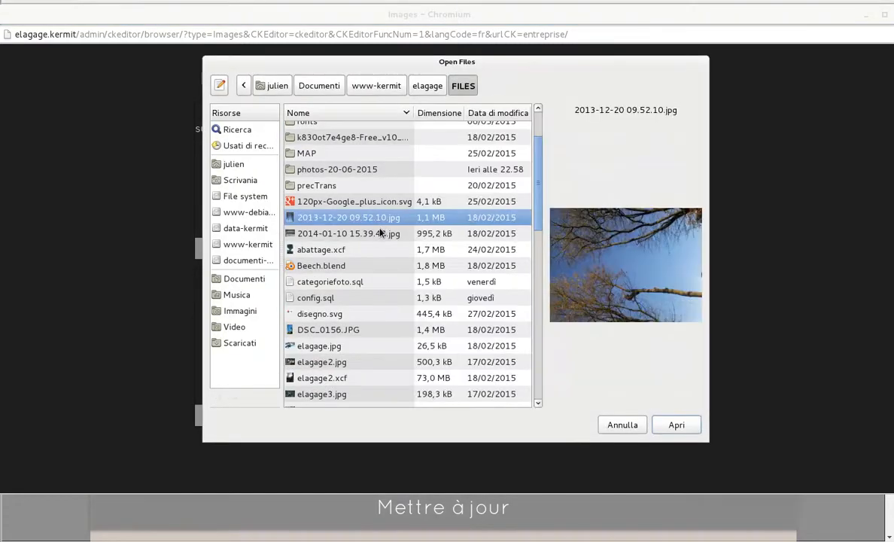
key(Down)
key(Up)
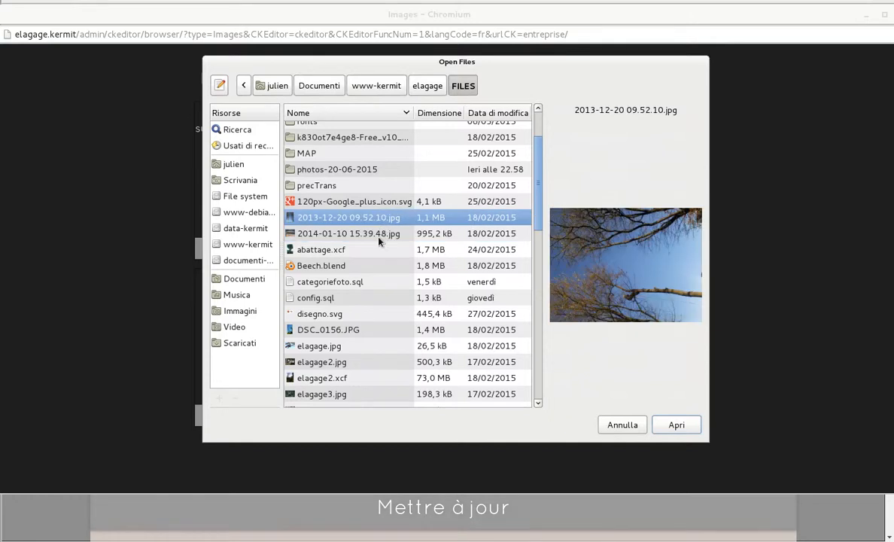
shift+click(379, 235)
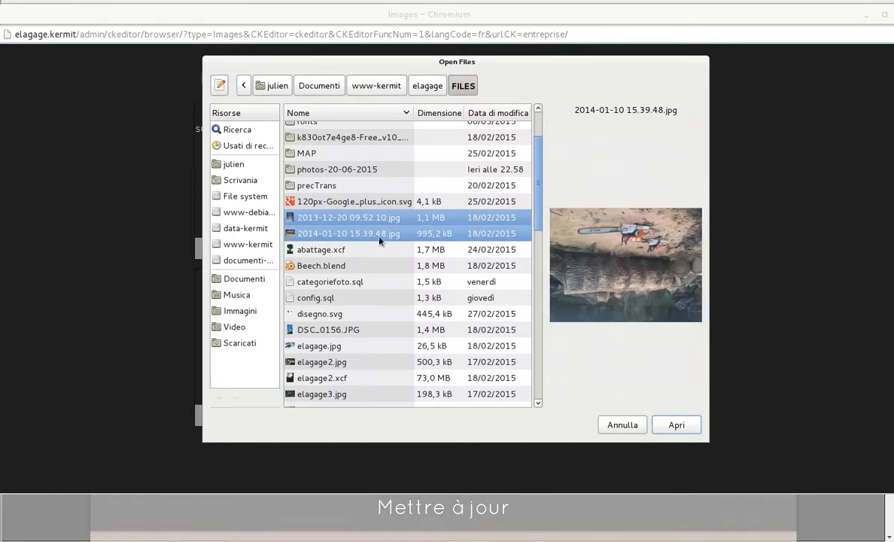
click(675, 425)
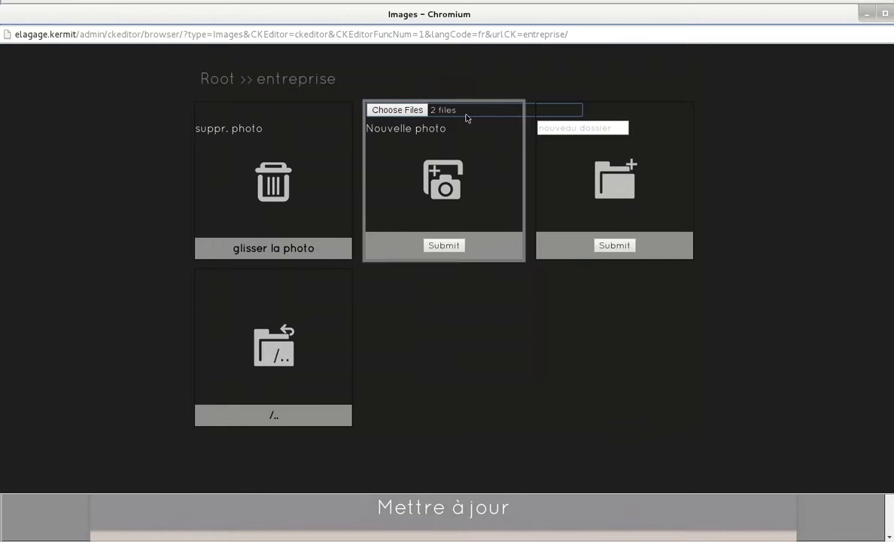
click(446, 245)
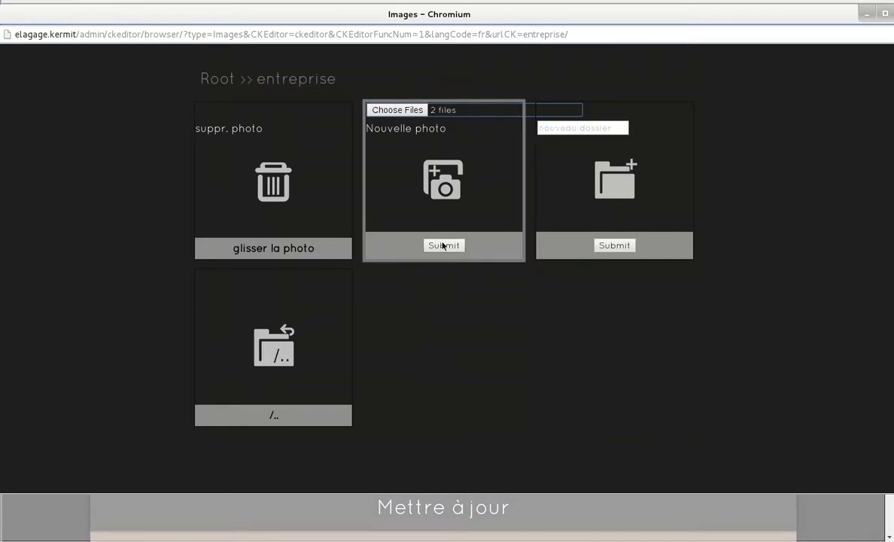
scroll(444, 245, down, 5)
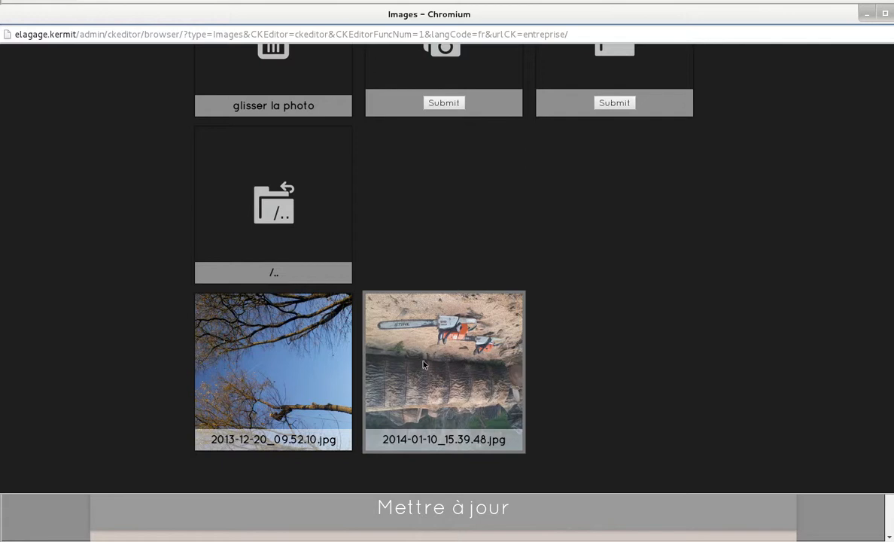
scroll(376, 346, down, 1)
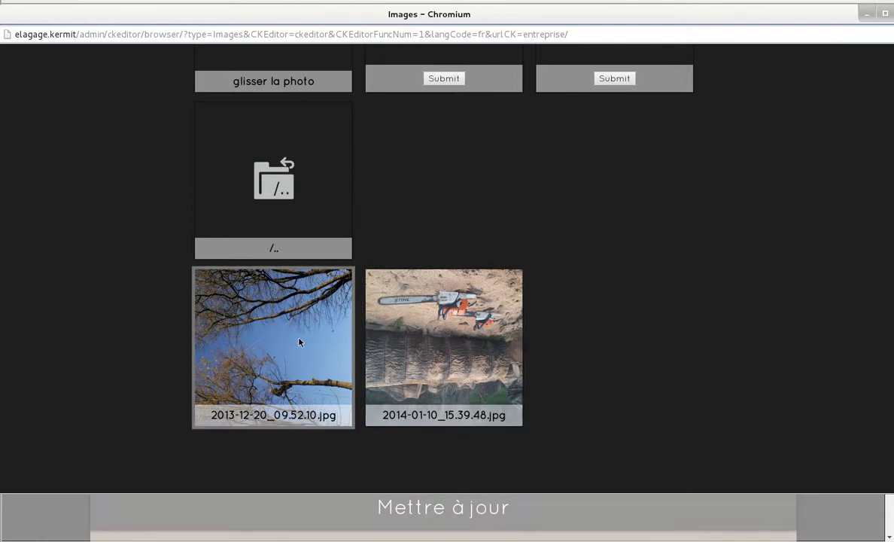
Step: Move the photo 2014-01-10_15.39.48.jpg from the entreprise folder up to the root folder
scroll(289, 340, up, 3)
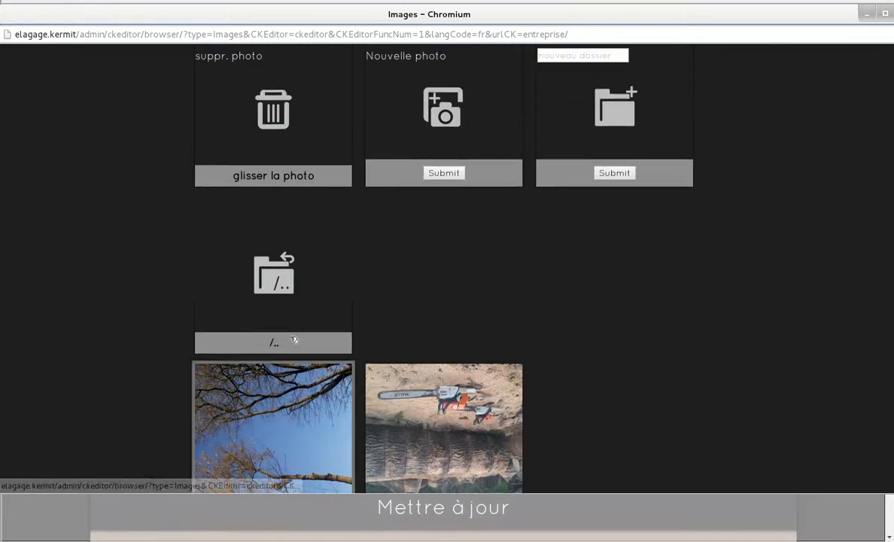
drag(450, 431, 306, 293)
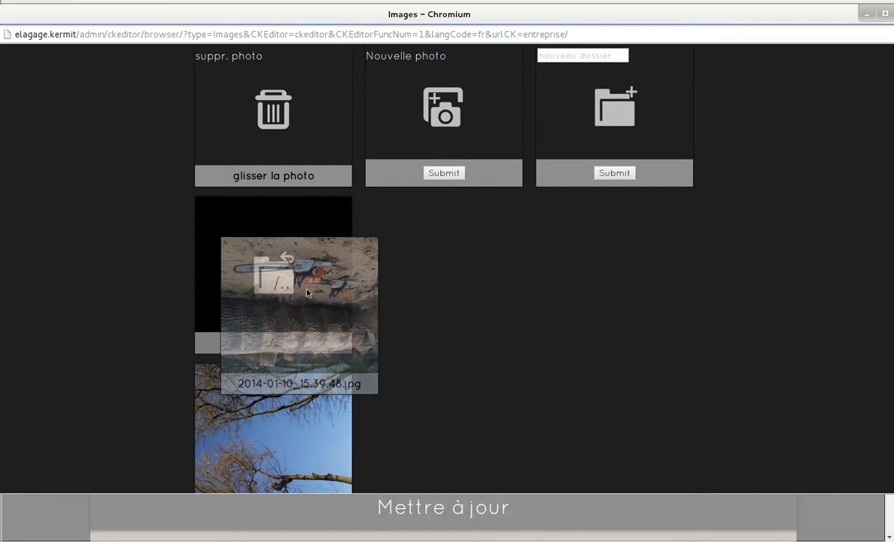
mouse_move(307, 293)
mouse_down()
mouse_move(417, 331)
mouse_move(261, 275)
mouse_move(386, 297)
mouse_move(320, 288)
mouse_move(353, 339)
mouse_move(314, 285)
mouse_up()
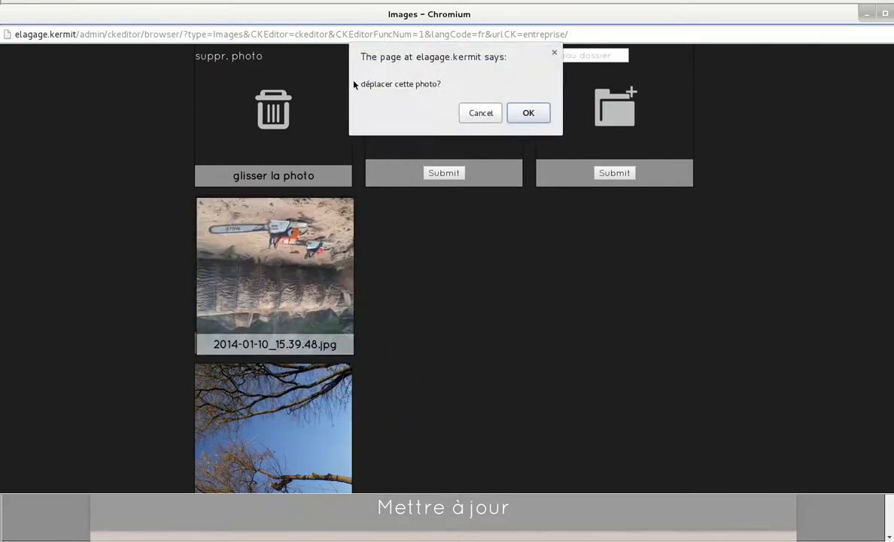
click(529, 113)
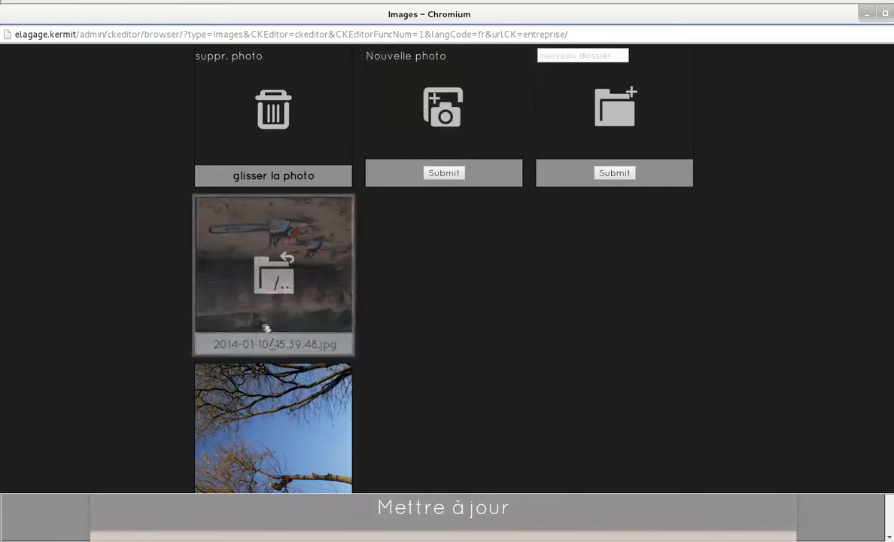
scroll(336, 303, down, 3)
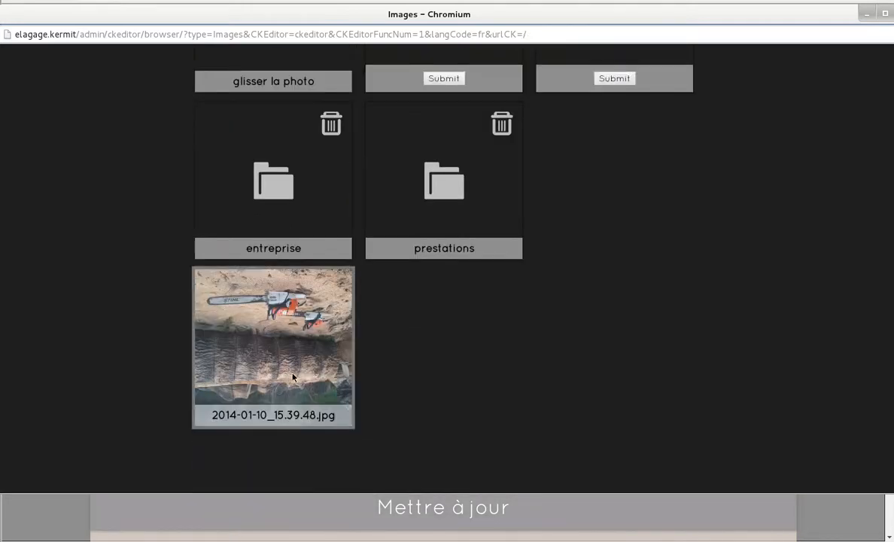
Step: Move 2014-01-10_15.39.48.jpg from the root back into the entreprise folder and open that folder
scroll(291, 331, up, 3)
mouse_move(293, 378)
mouse_down()
mouse_move(281, 265)
mouse_move(288, 374)
mouse_up()
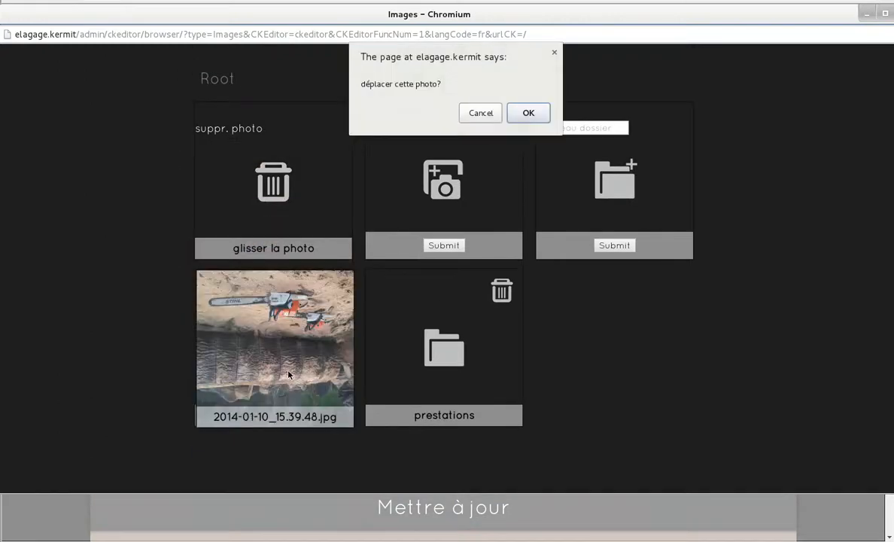
click(526, 113)
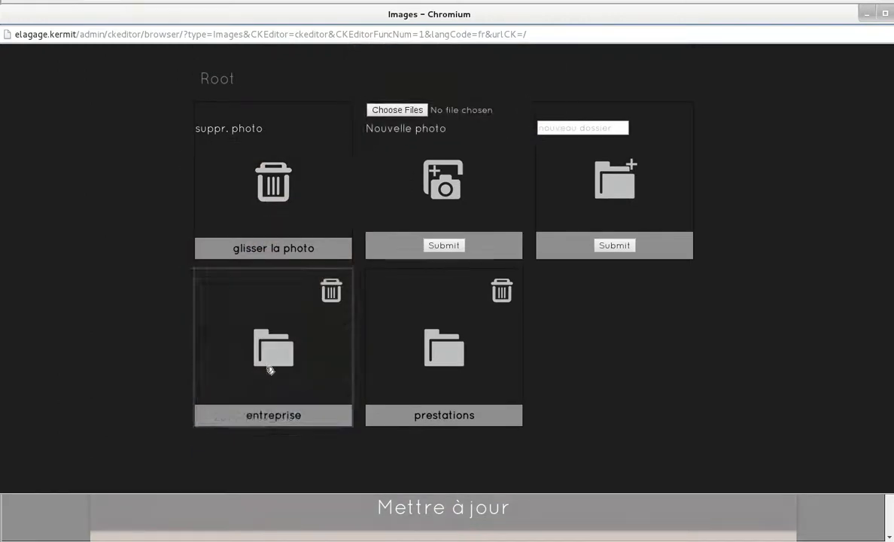
click(271, 362)
scroll(290, 335, down, 3)
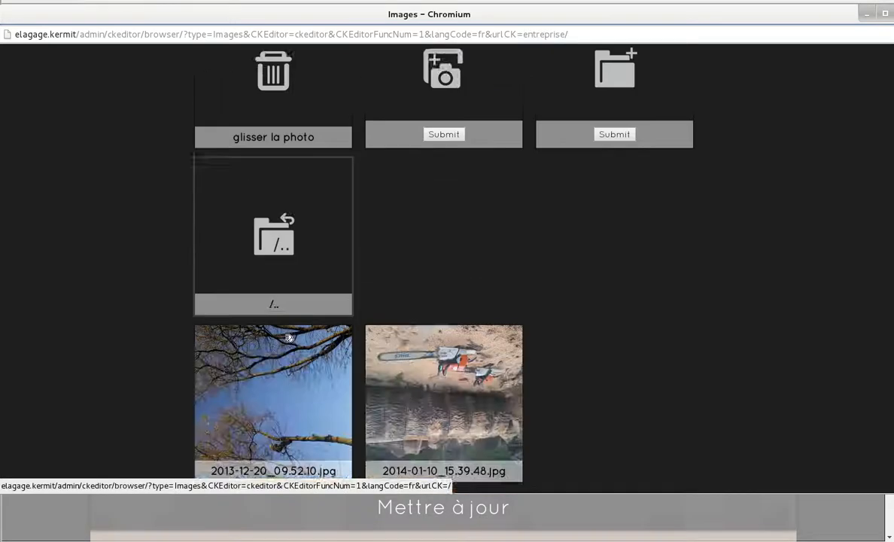
Step: Request the deletion of 2014-01-10_15.39.48.jpg from the entreprise folder and cancel it at the confirmation
scroll(406, 372, up, 2)
drag(432, 413, 272, 94)
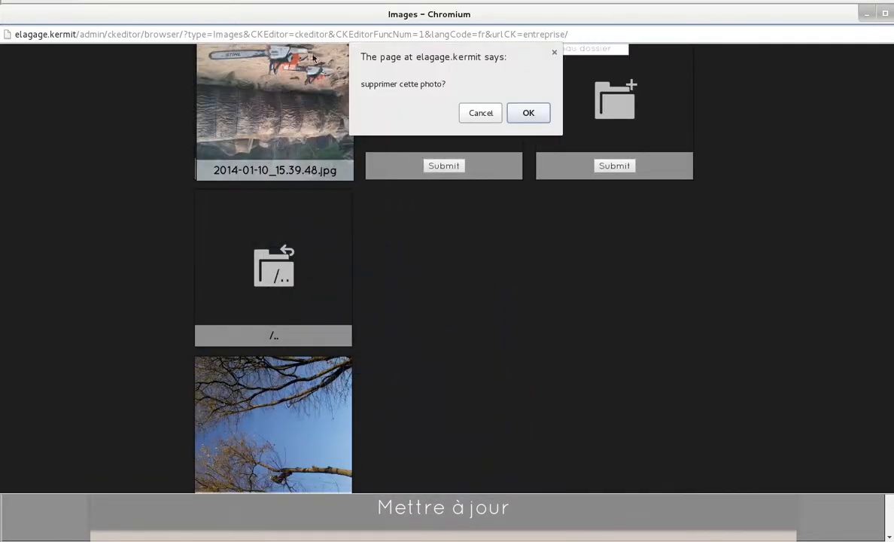
click(482, 114)
Step: Choose 2013-12-20_09.52.10.jpg as the image to insert and clear its fixed width and height
scroll(397, 355, down, 1)
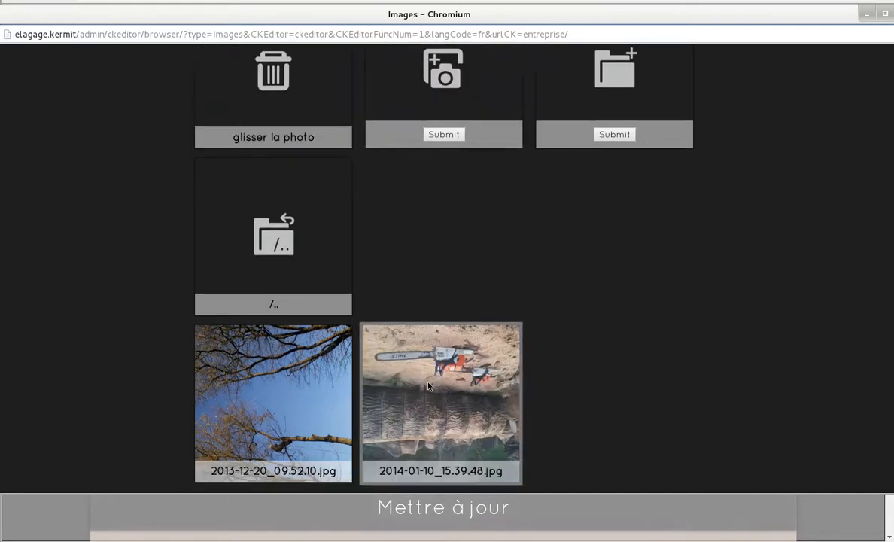
scroll(282, 385, down, 1)
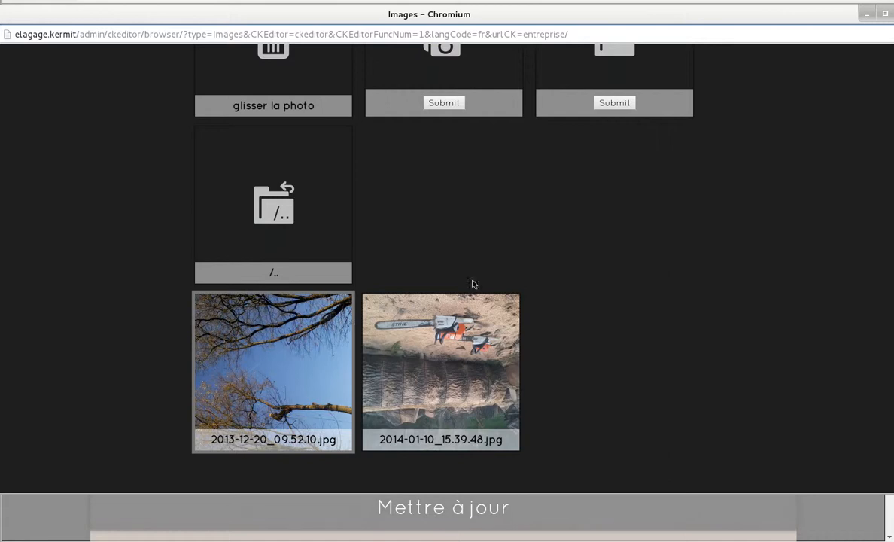
click(280, 376)
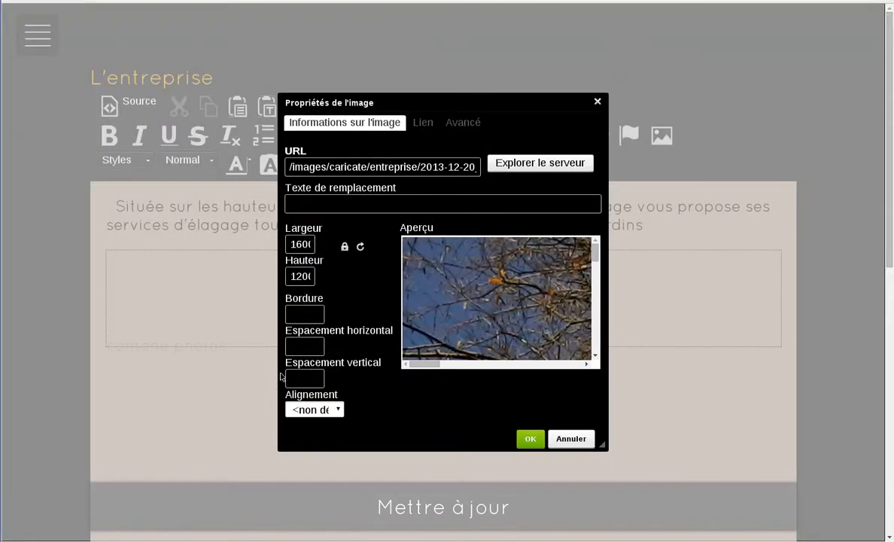
scroll(502, 304, down, 1)
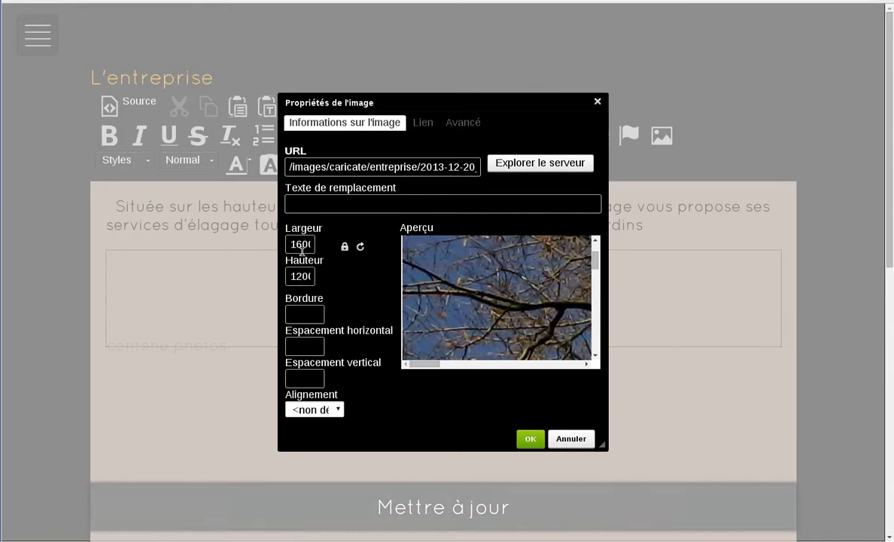
double_click(307, 244)
key(BackSpace)
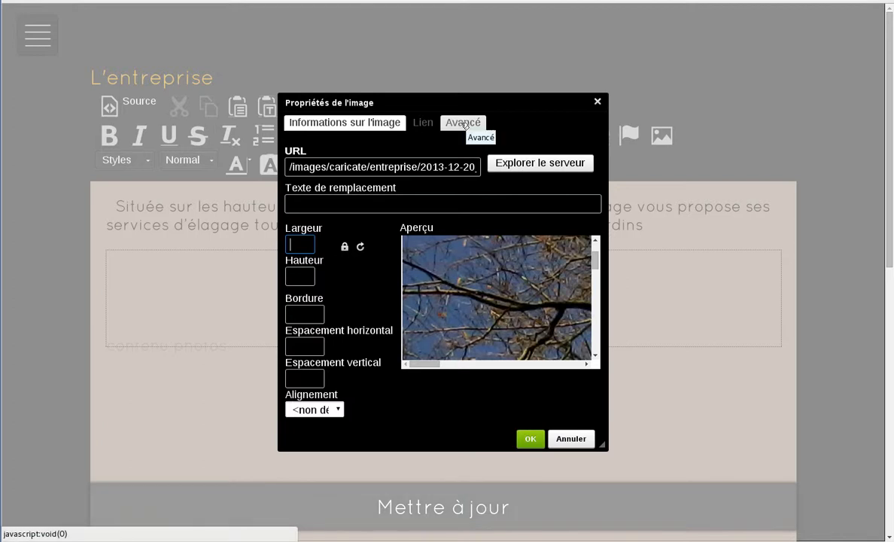
Step: Set the image's CSS class to paysage and insert the image into the page
click(463, 123)
click(369, 242)
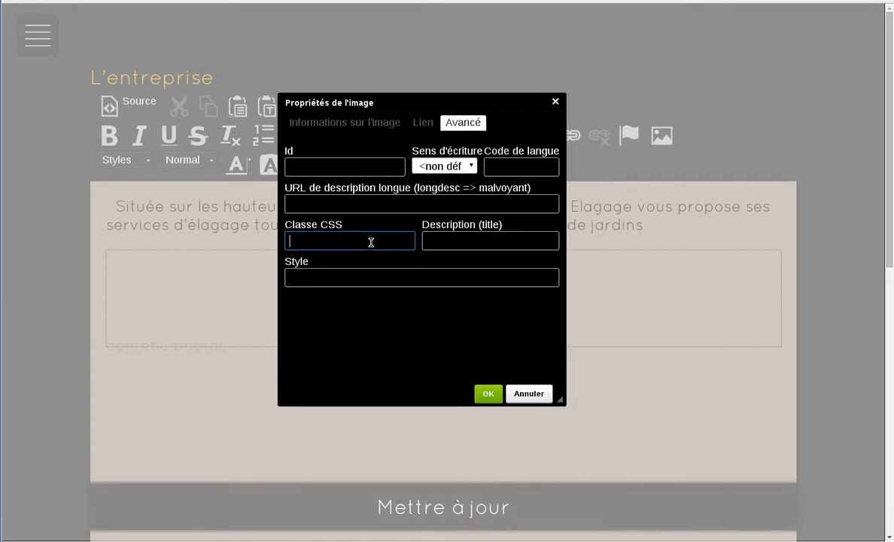
text(paysage)
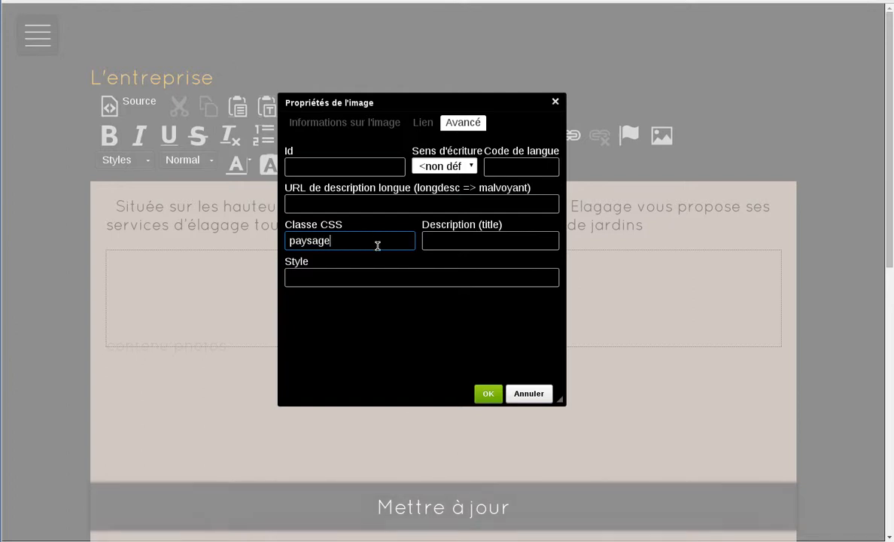
click(488, 393)
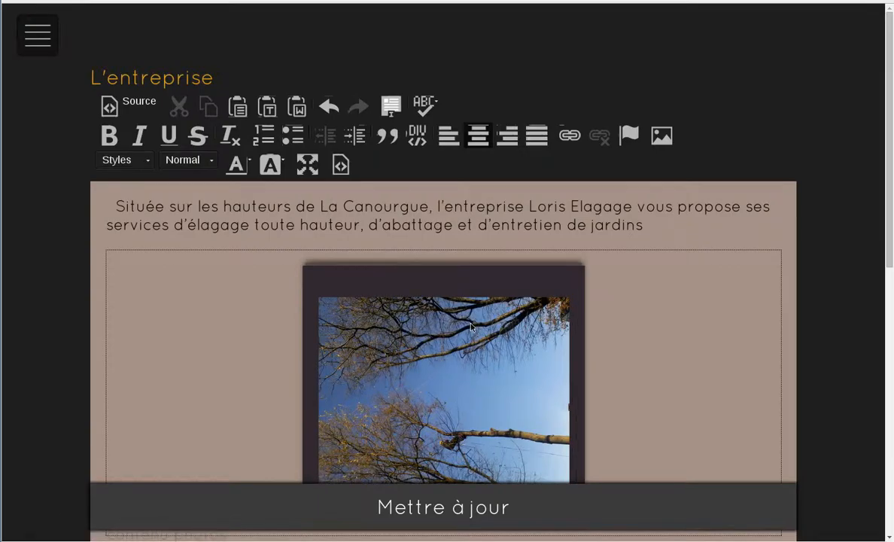
Step: Start inserting a second image beside the first, using 2014-01-10_15.39.48.jpg from the entreprise folder with its width and height cleared
scroll(471, 328, down, 3)
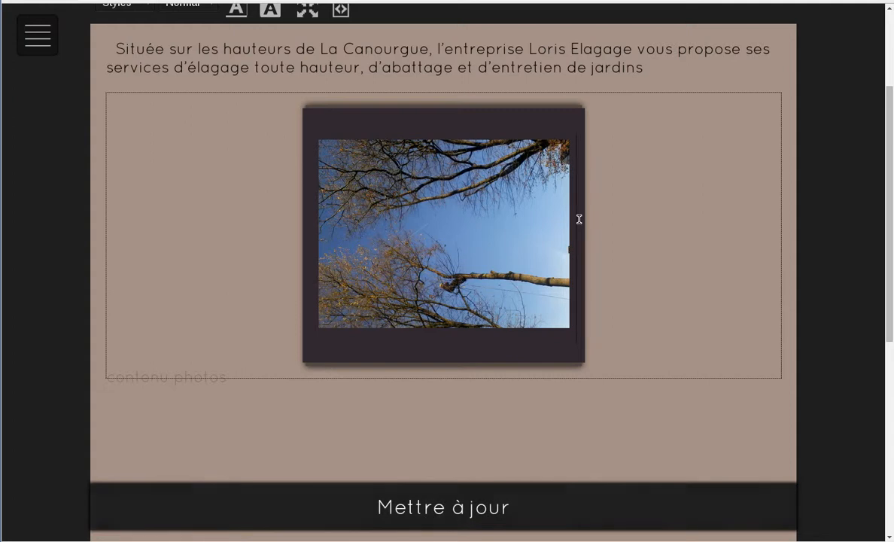
mouse_move(578, 123)
scroll(576, 250, up, 2)
click(661, 72)
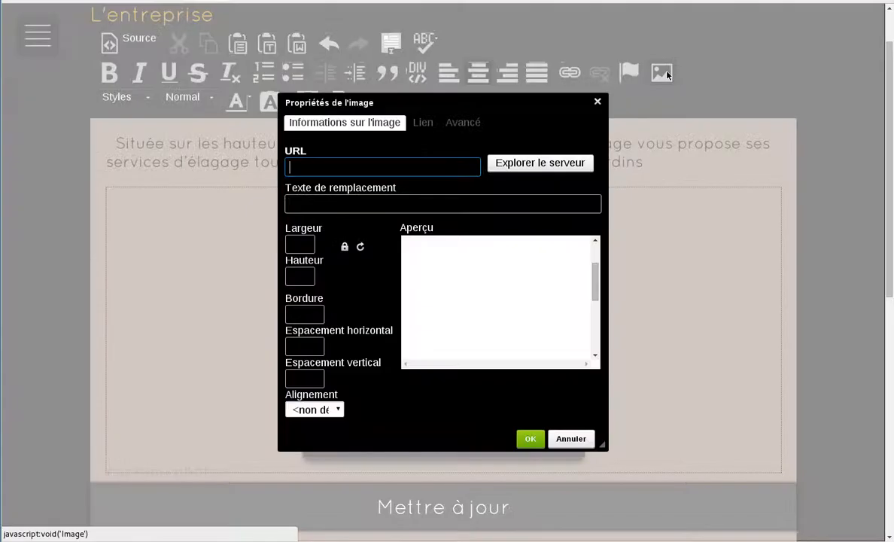
click(548, 164)
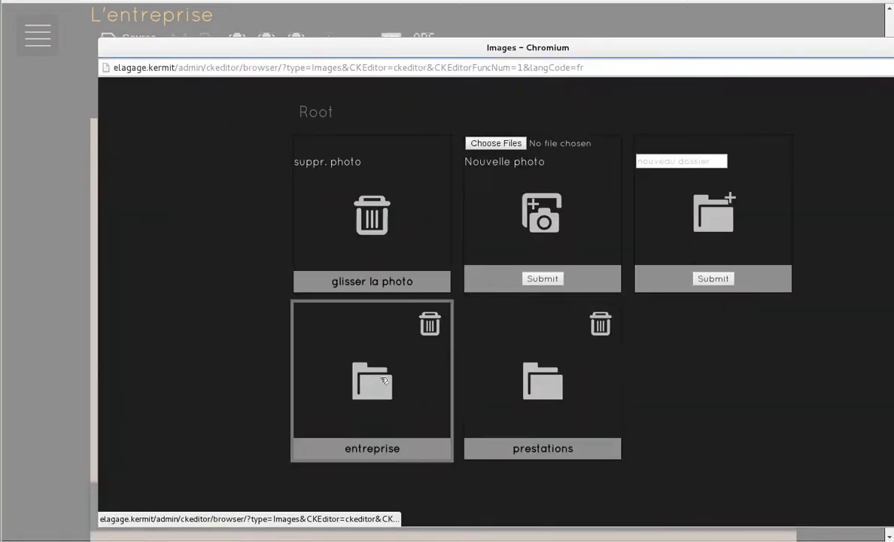
click(384, 381)
scroll(383, 380, down, 3)
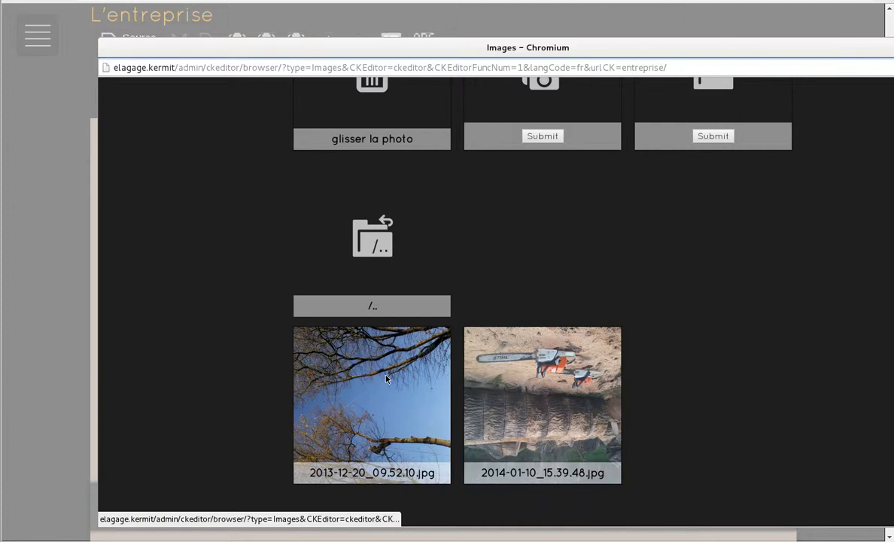
click(548, 401)
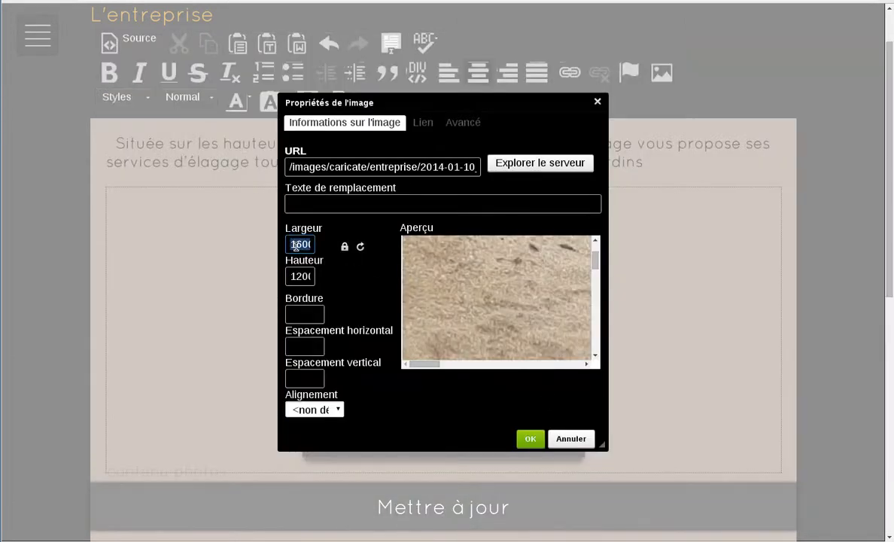
key(BackSpace)
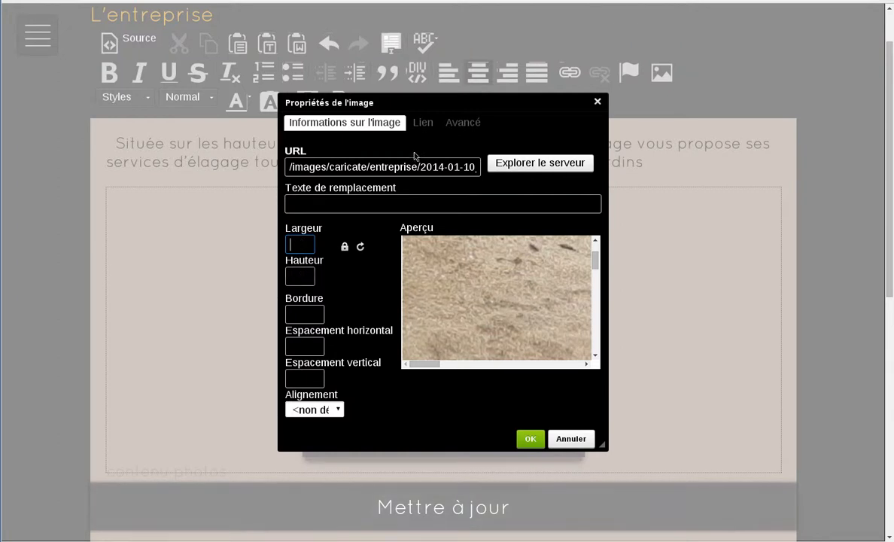
Step: Set the second image's CSS class to paysage, insert it beside the first, and place the cursor after it
click(461, 122)
click(383, 240)
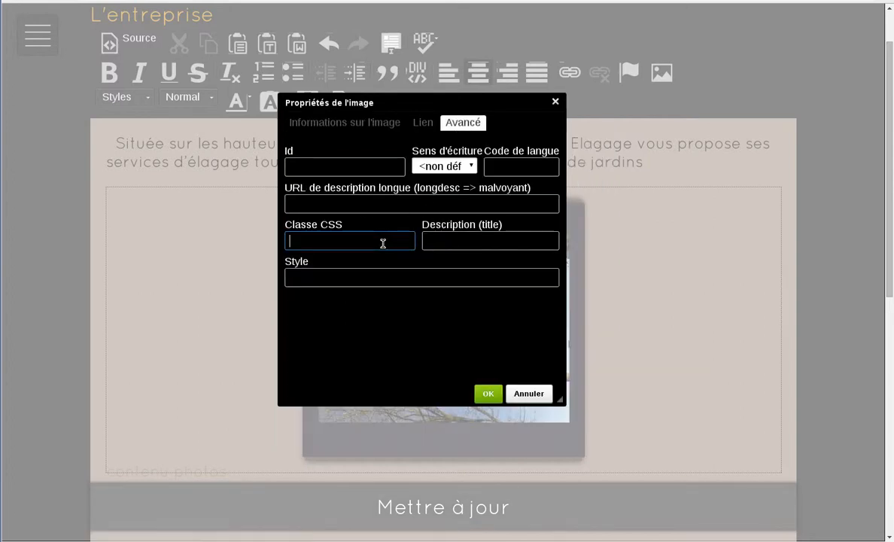
text(paysage)
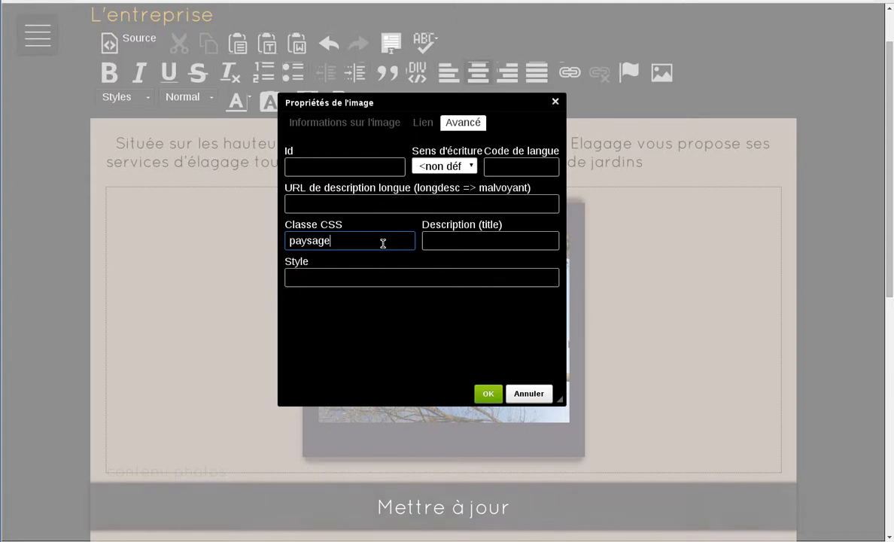
click(488, 394)
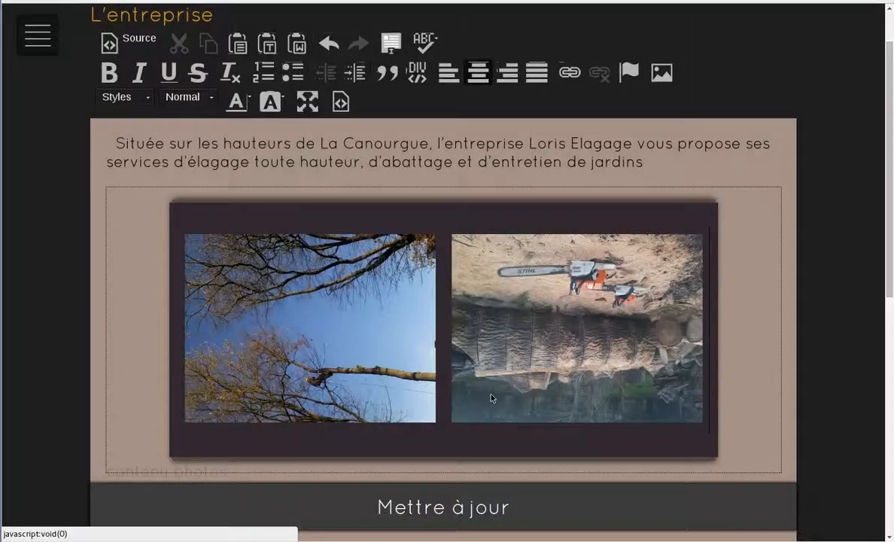
scroll(491, 397, down, 3)
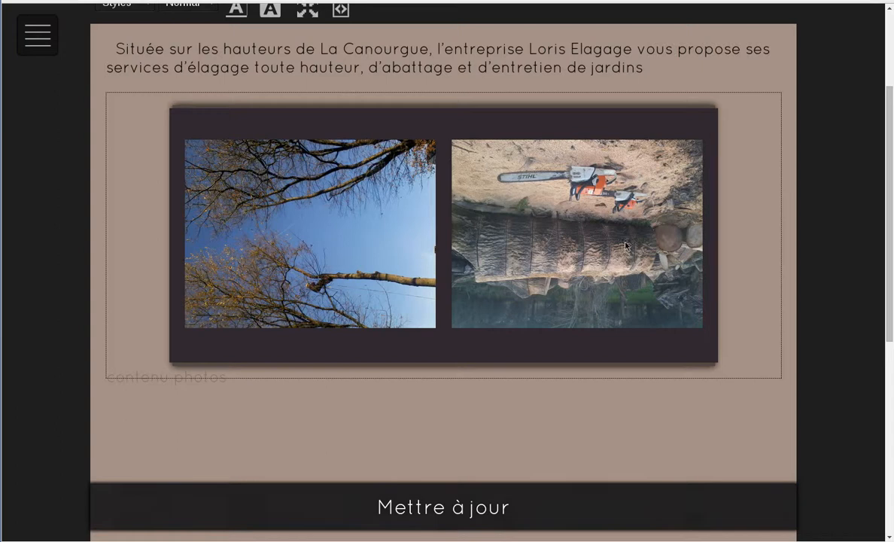
click(711, 229)
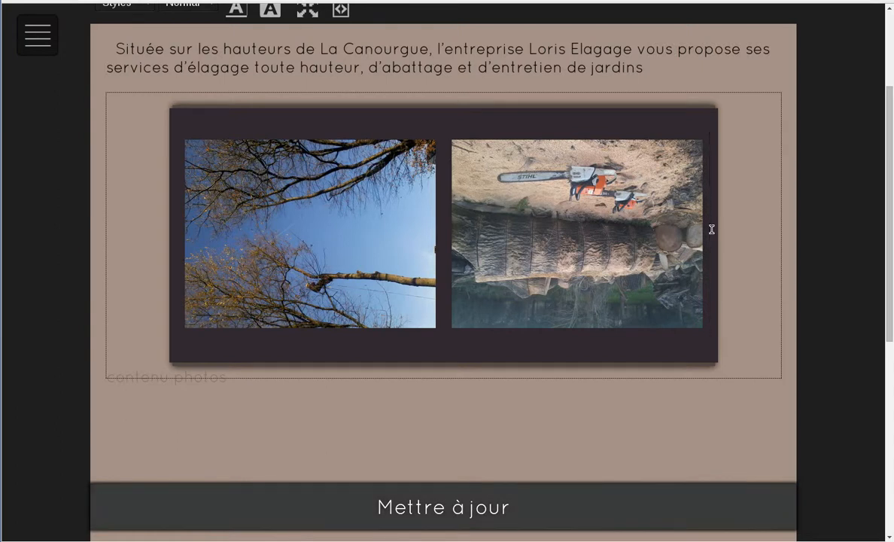
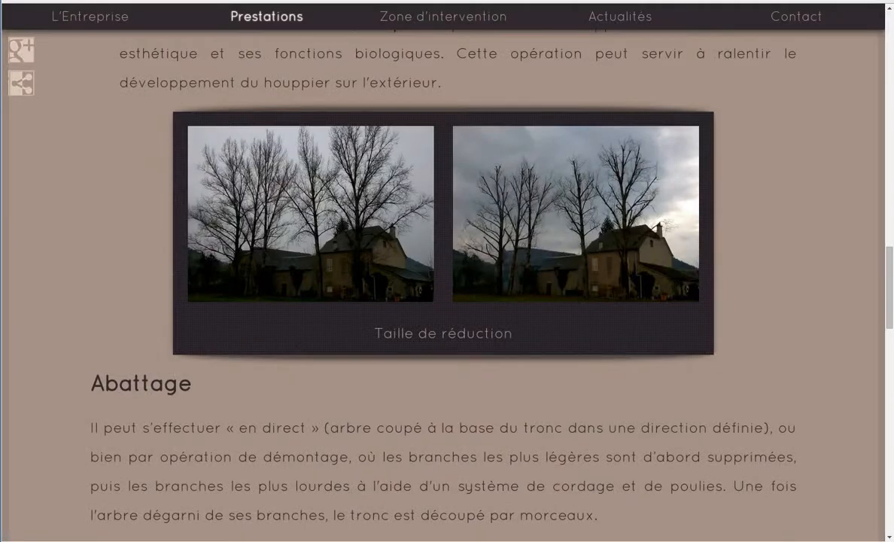
Step: Open the L'Entreprise page on the public site and examine how the two-photo block is rendered
scroll(225, 194, up, 4)
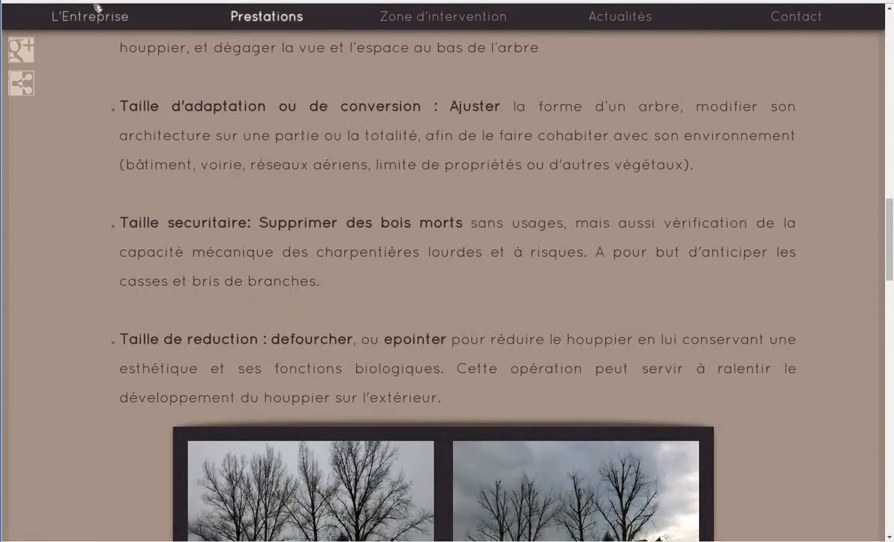
click(96, 15)
scroll(413, 294, down, 3)
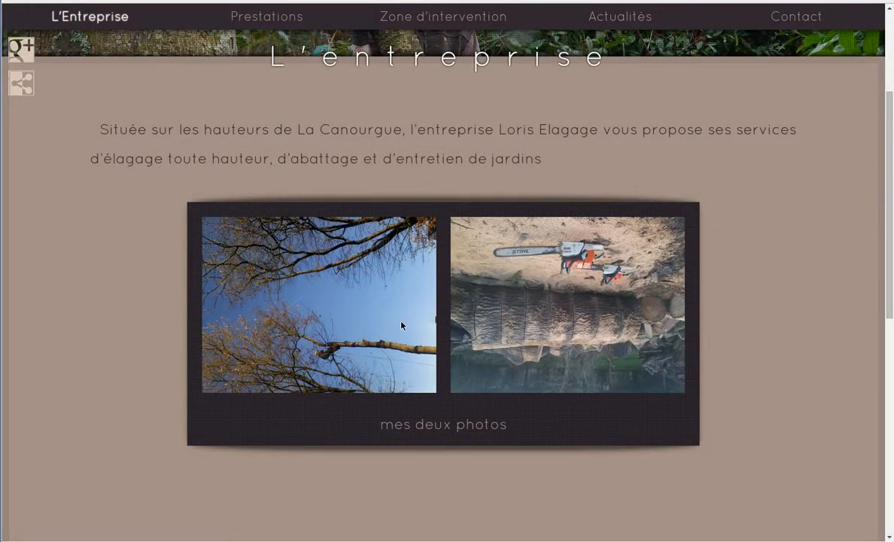
scroll(384, 317, up, 1)
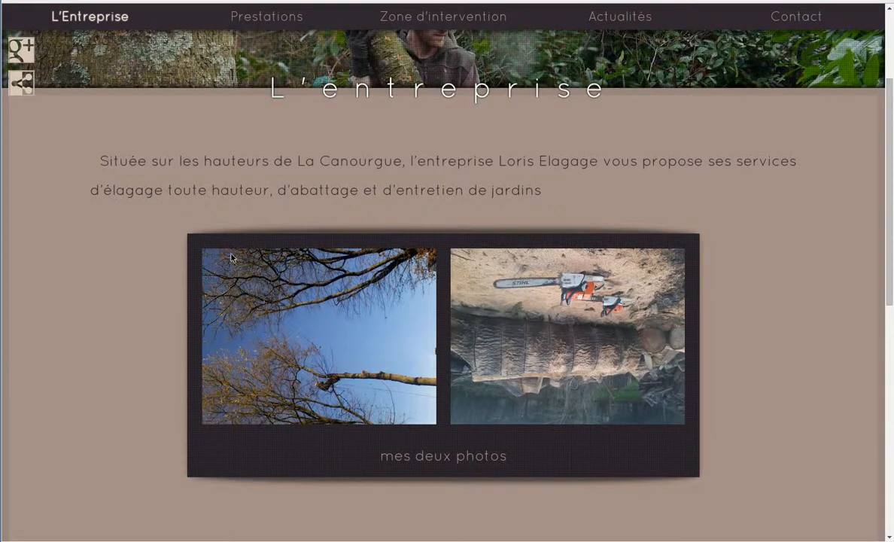
scroll(294, 288, up, 1)
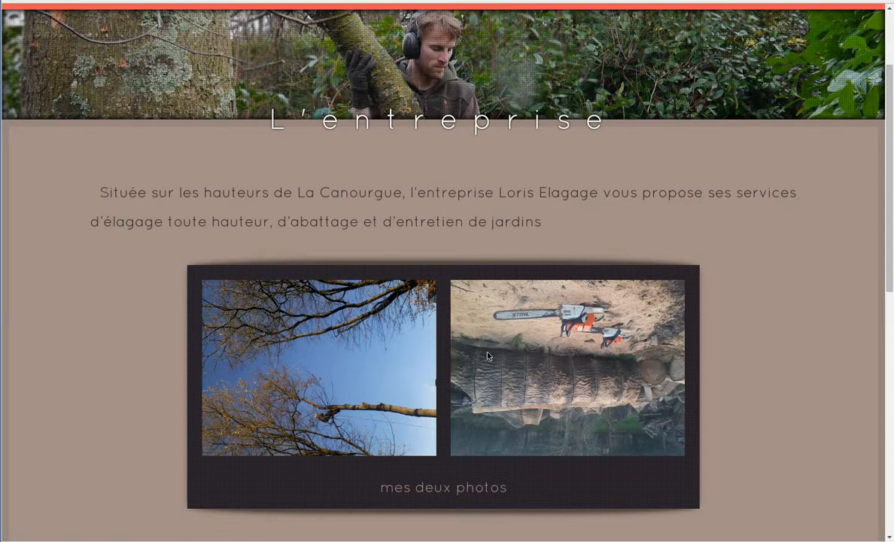
scroll(487, 356, up, 4)
scroll(253, 185, down, 5)
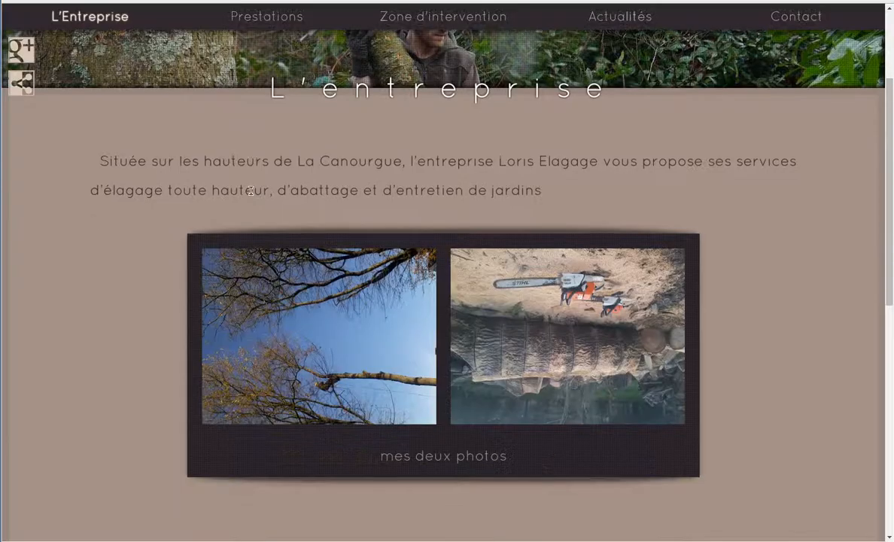
Step: Return to the L'entreprise page editor and delete the whole two-photo container together with its title
click(90, 1)
scroll(460, 143, down, 3)
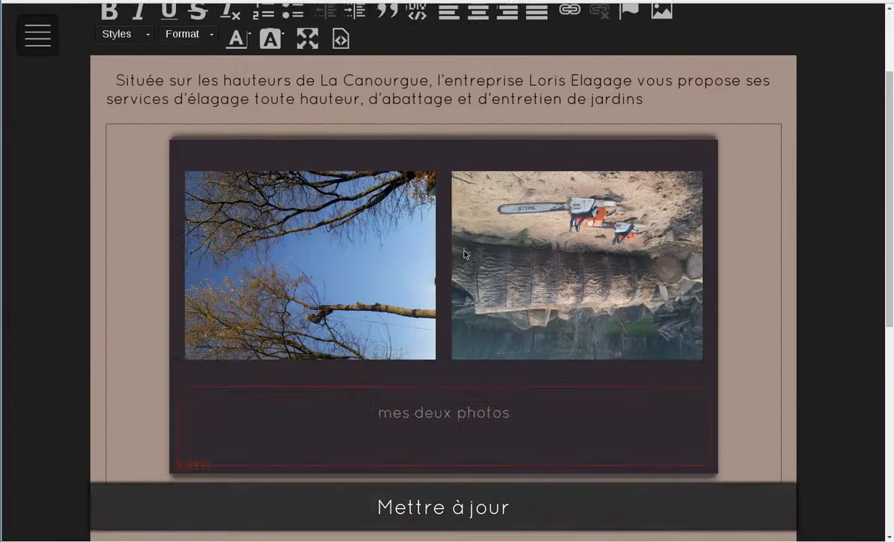
drag(451, 113, 616, 323)
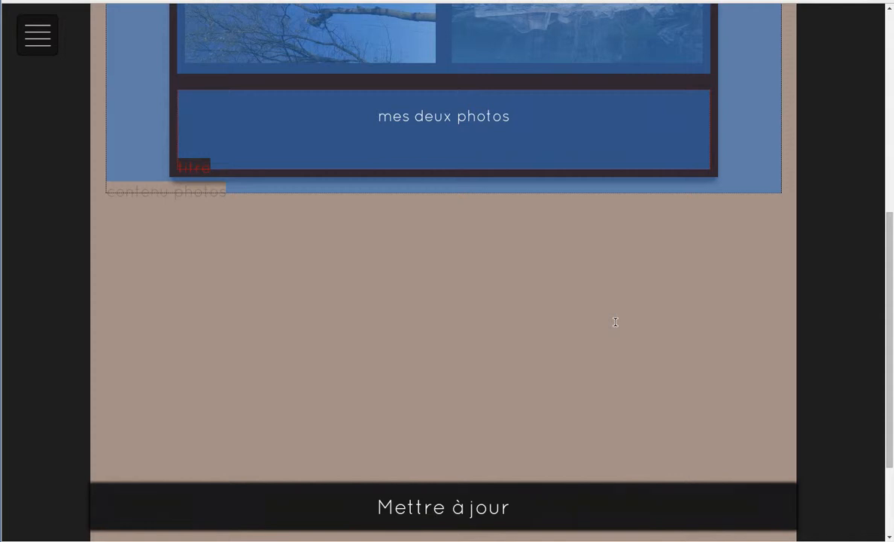
key(BackSpace)
scroll(567, 189, up, 1)
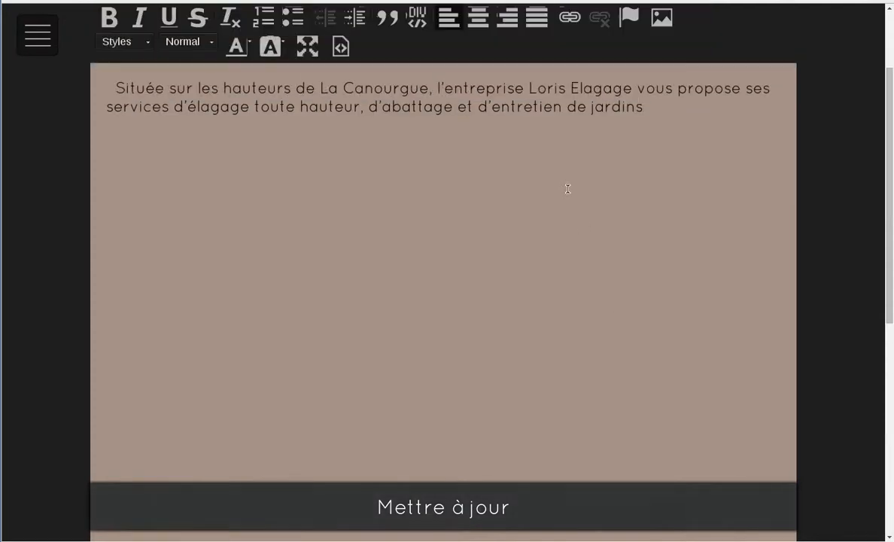
Step: Add a new line below the introductory text and create a DIV container there with the CSS class cont_image
key(Return)
scroll(453, 221, up, 1)
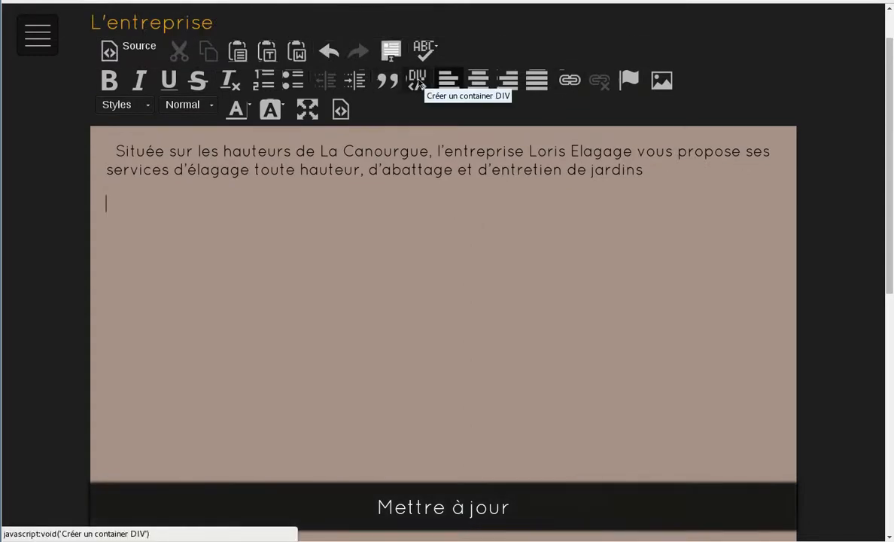
click(417, 83)
click(497, 256)
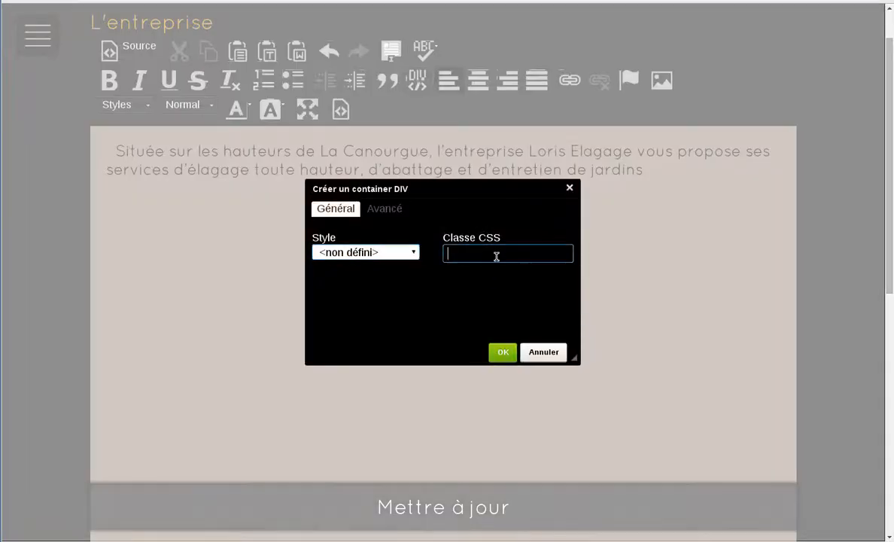
text(cont_image)
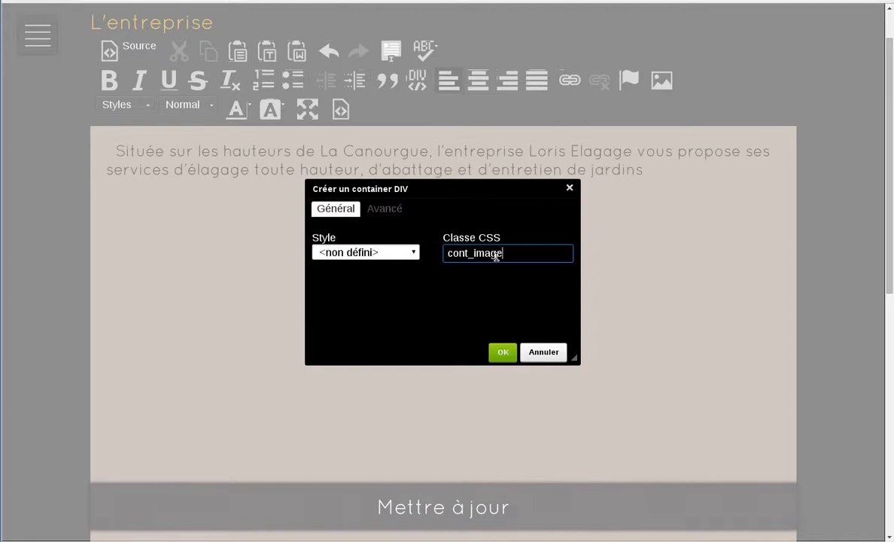
key(Return)
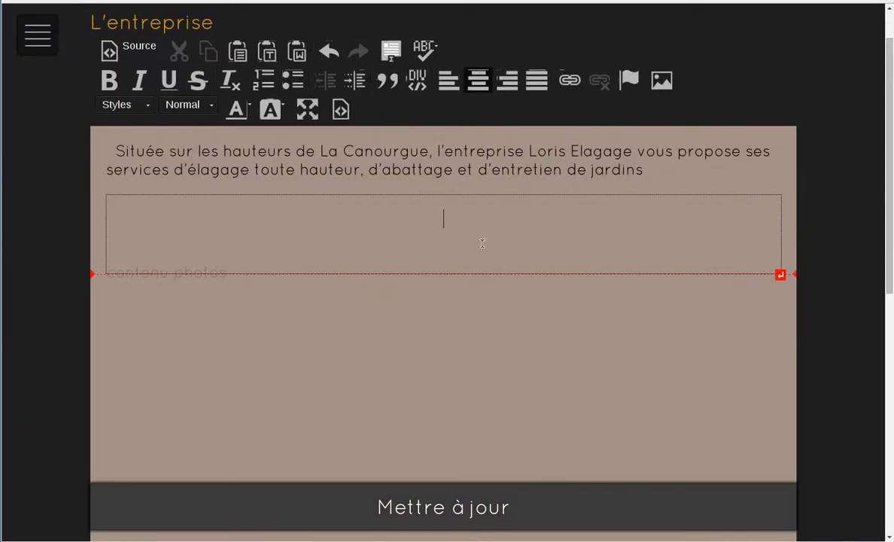
Step: Create a nested DIV inside the photo container with the CSS classes image ombre
click(417, 81)
click(466, 252)
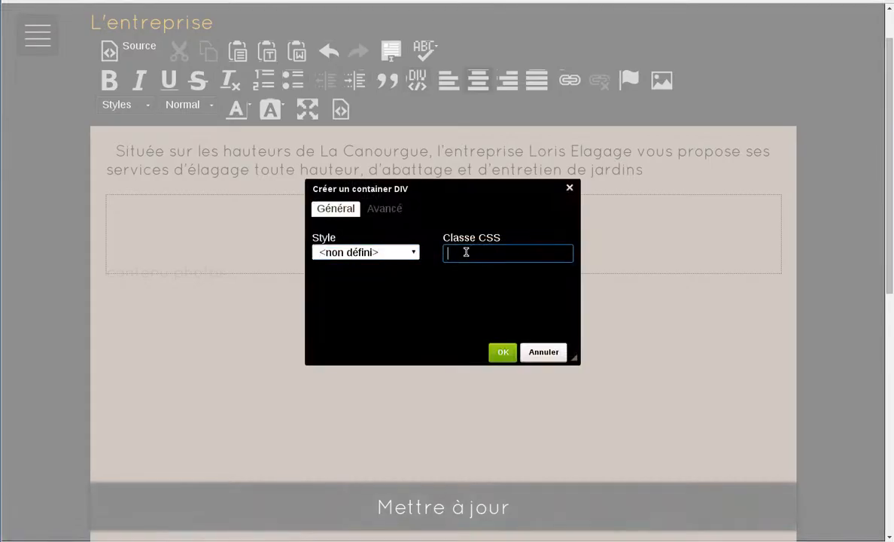
text(image)
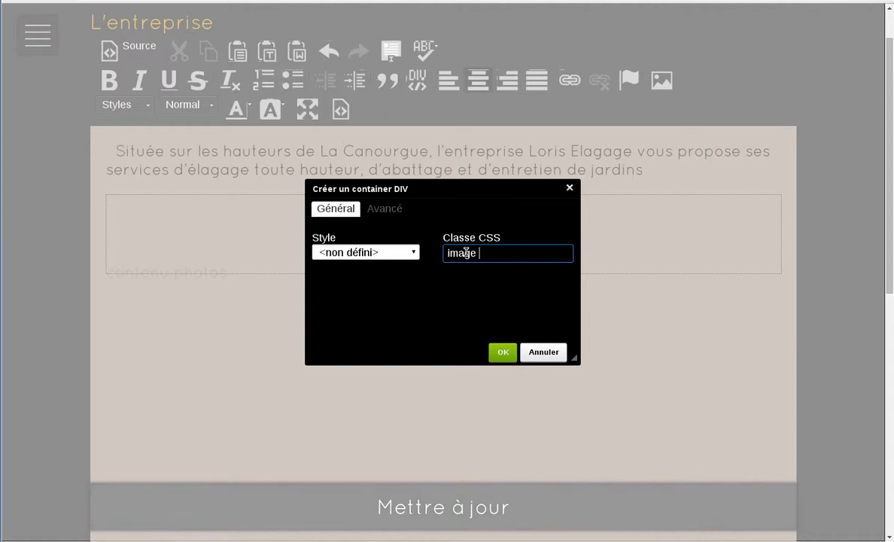
text( ombre)
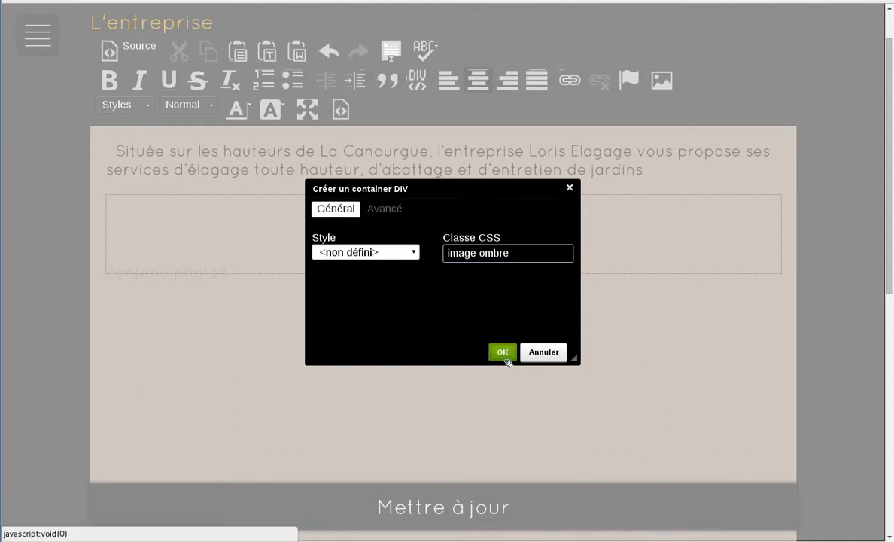
click(503, 352)
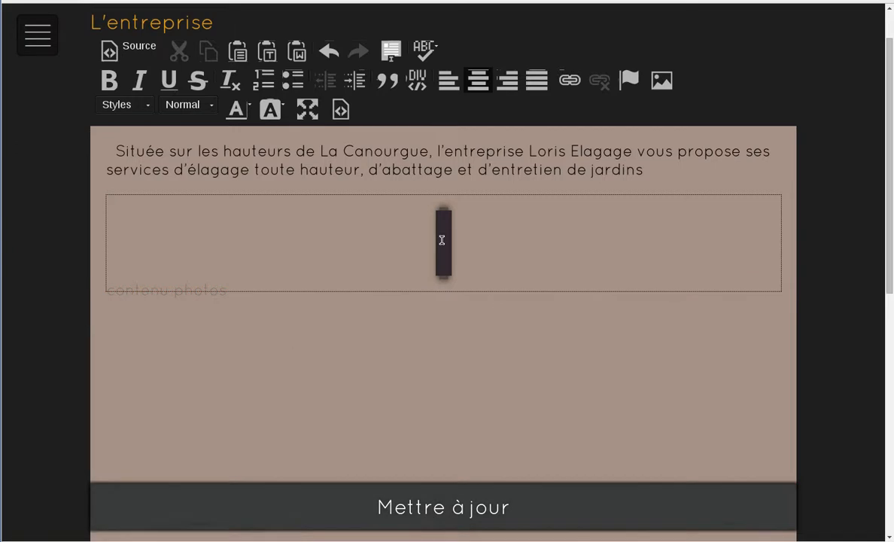
Step: Start inserting an image in the inner DIV, using abattage1.png from the prestations folder with its width and height cleared
click(661, 80)
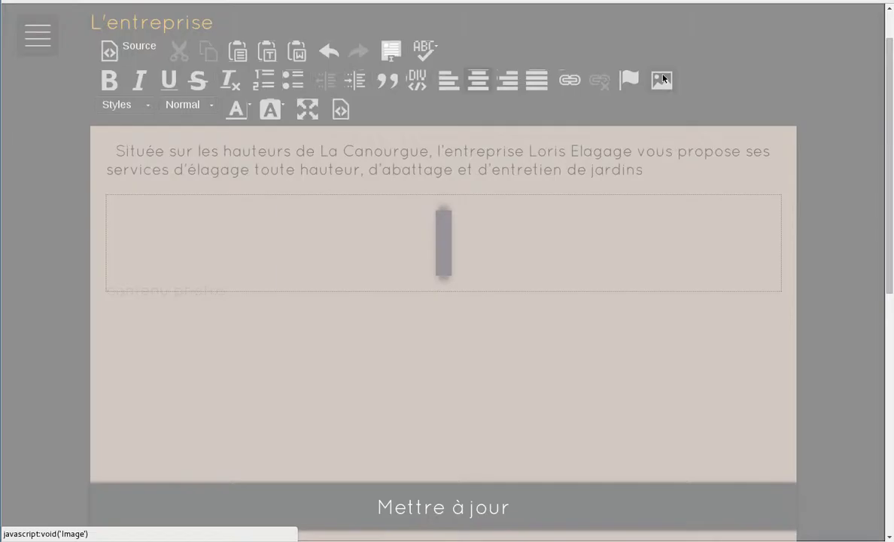
click(525, 156)
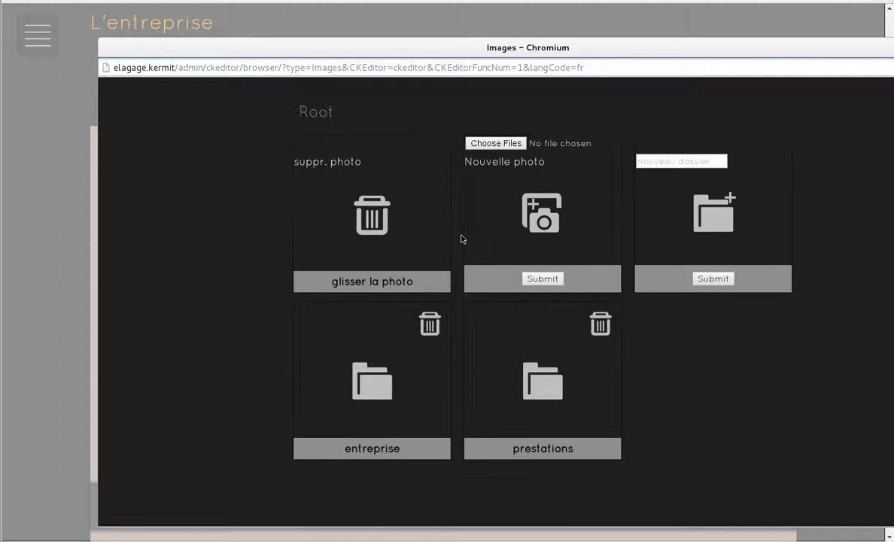
click(540, 390)
scroll(542, 391, down, 4)
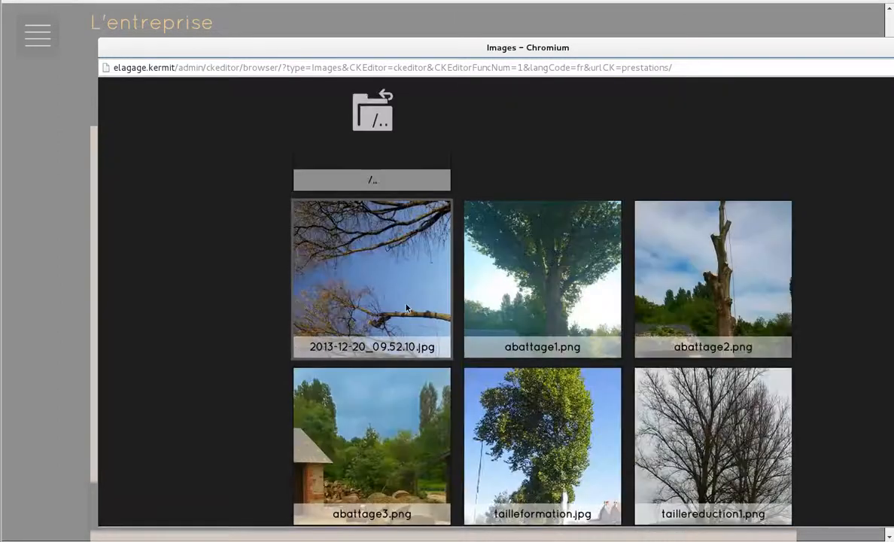
click(551, 286)
double_click(305, 244)
key(BackSpace)
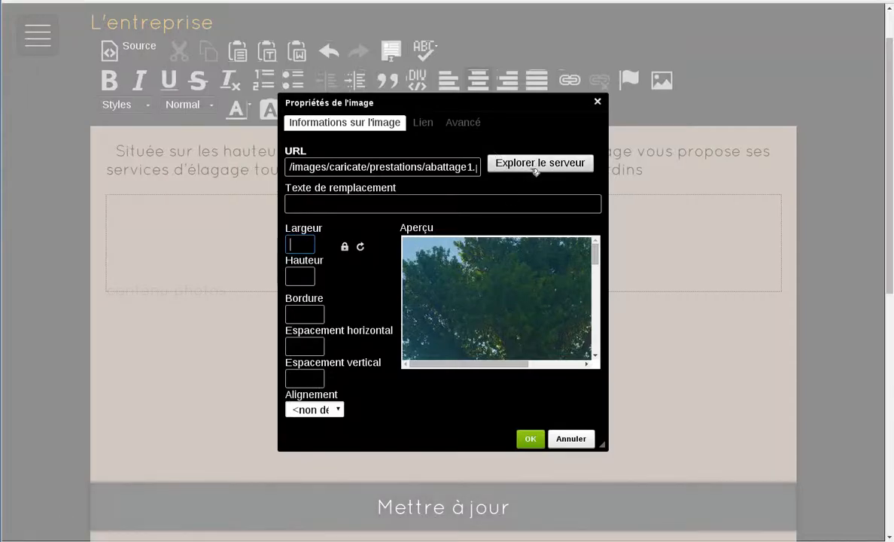
Step: Set the image's CSS class to portrait and insert the image into the inner DIV
click(466, 128)
click(405, 240)
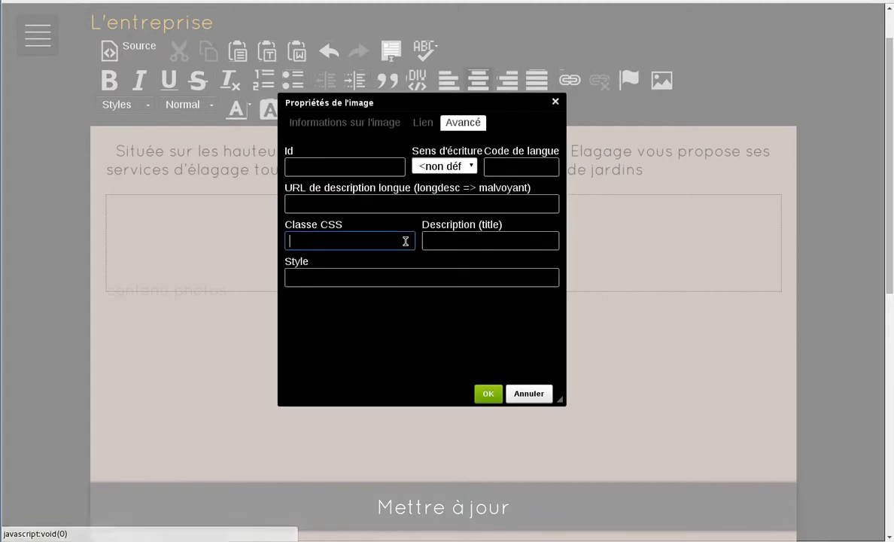
text(portrait)
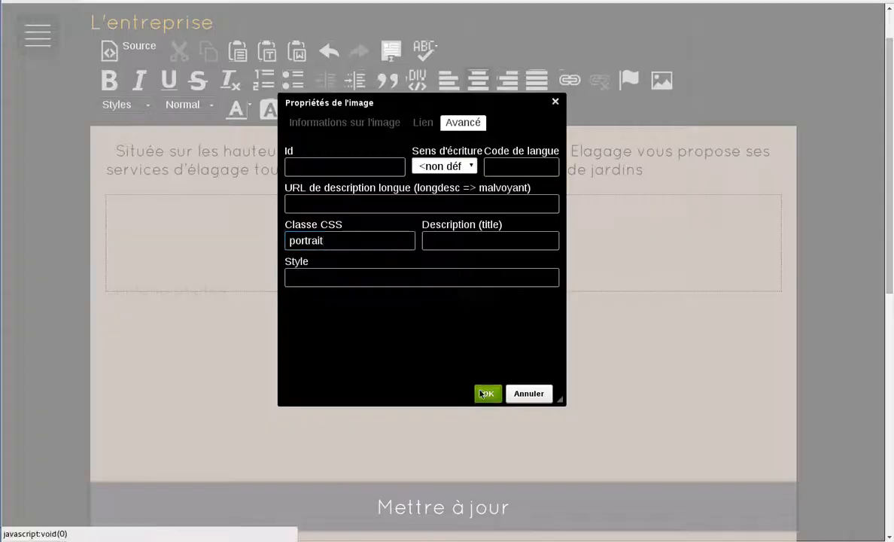
click(485, 392)
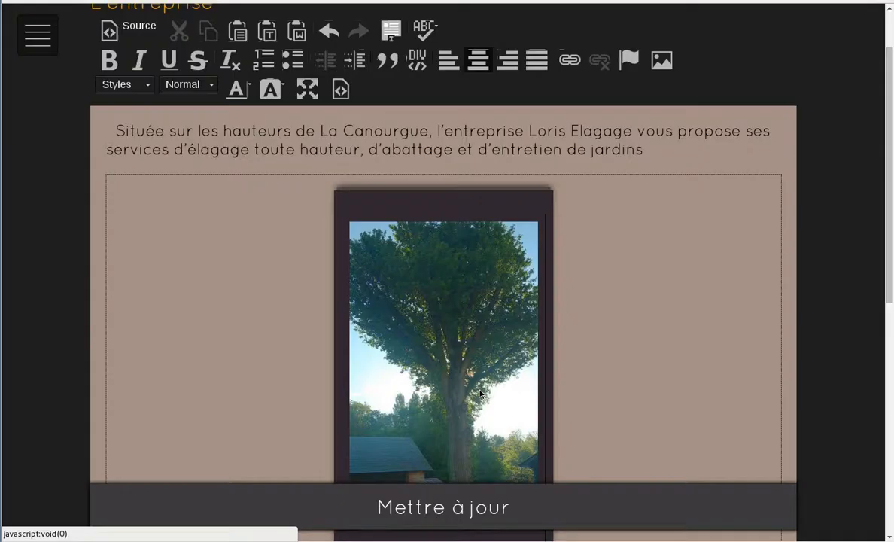
Step: Start inserting a second image beside the first, using abattage2.png from the prestations folder with its width and height cleared
scroll(478, 316, down, 3)
scroll(478, 316, up, 3)
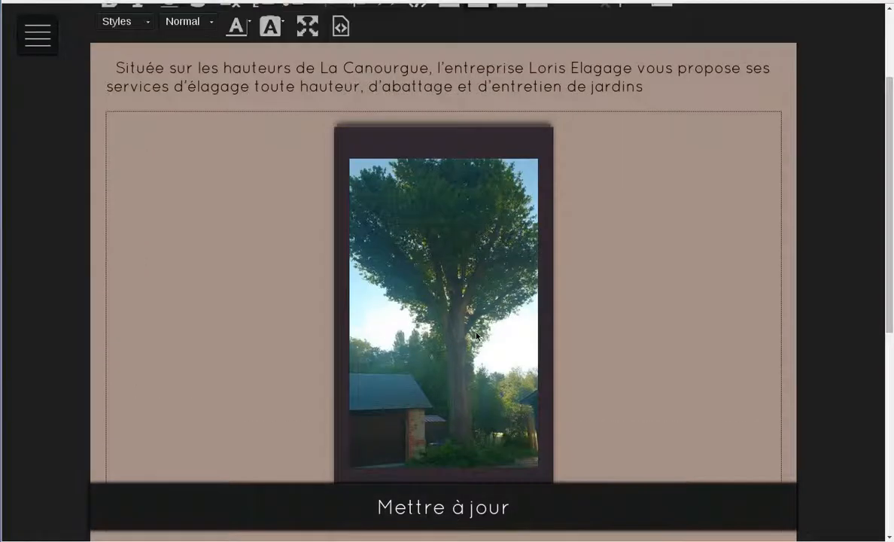
click(662, 135)
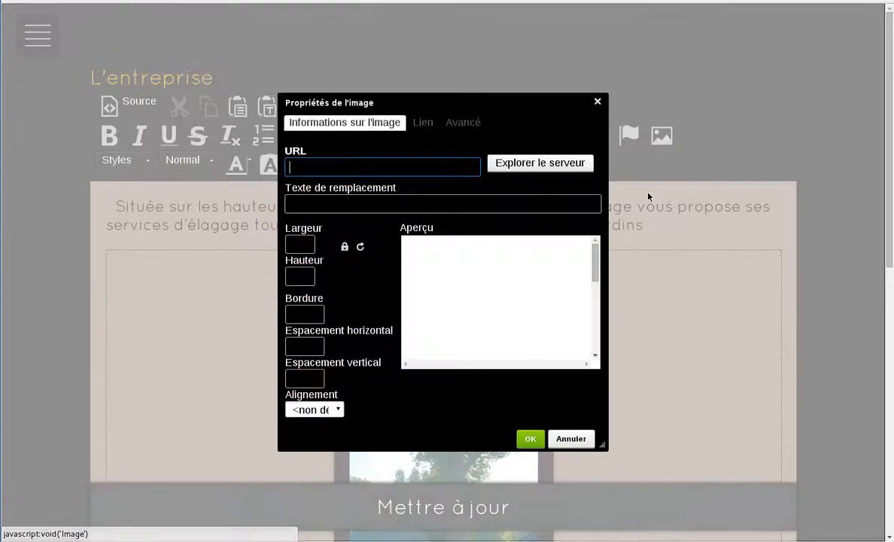
click(501, 163)
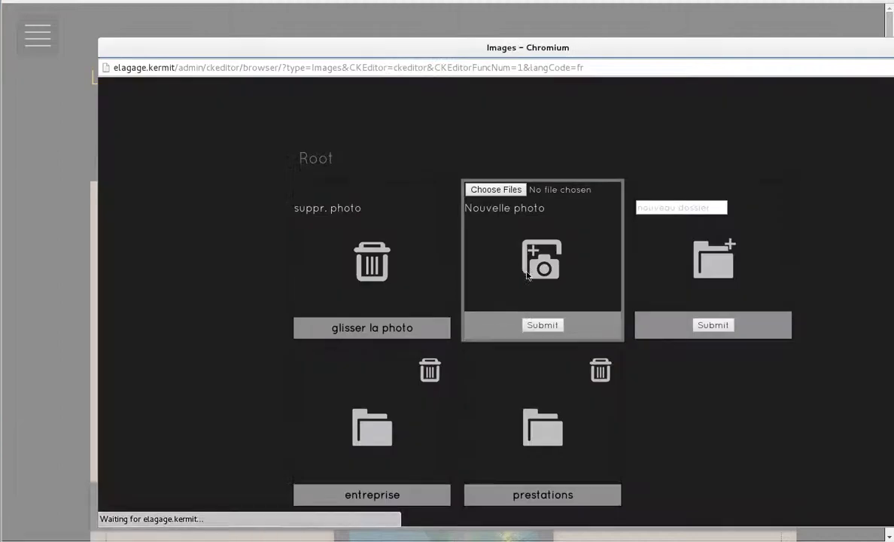
click(547, 380)
scroll(527, 361, down, 5)
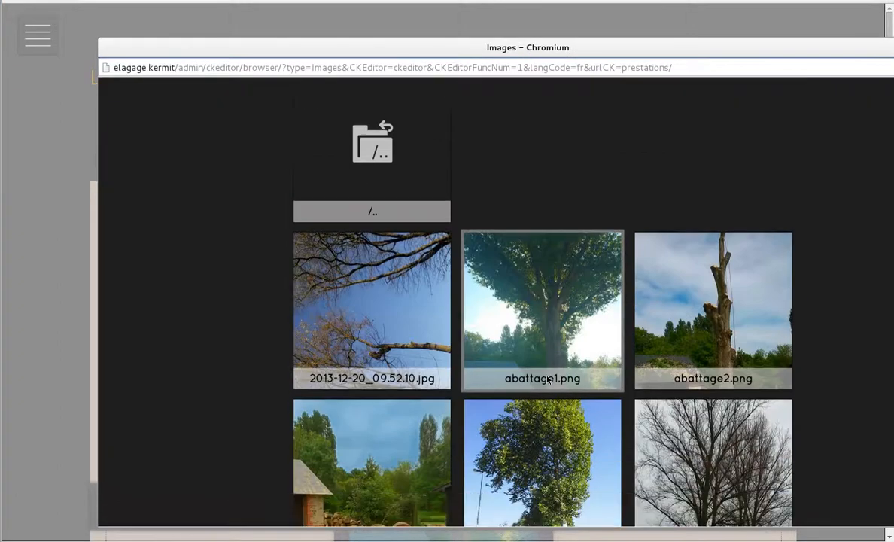
drag(577, 39, 444, 20)
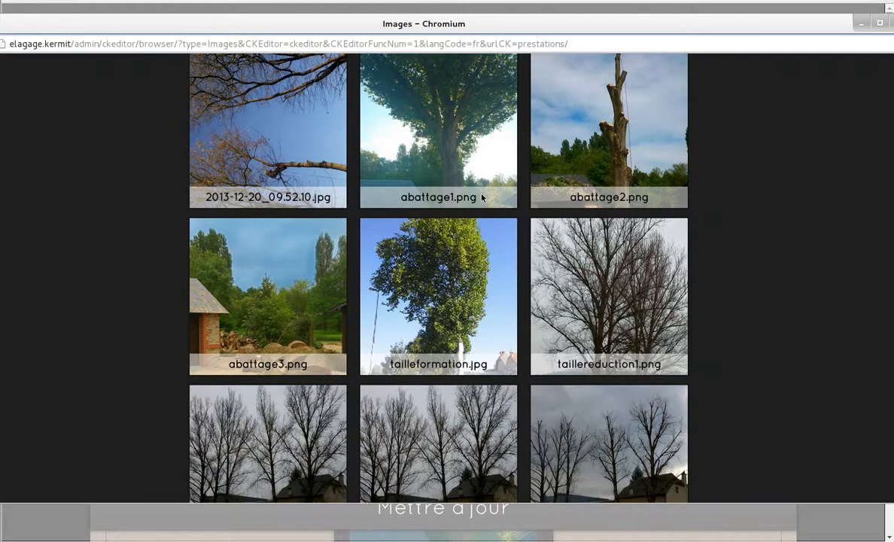
click(614, 124)
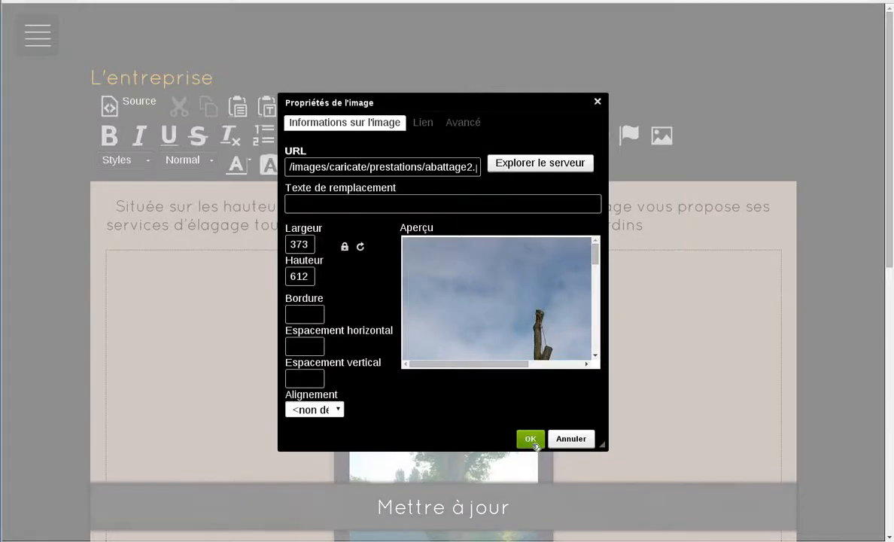
double_click(300, 245)
key(BackSpace)
Step: Set the second image's CSS class to portrait and insert it into the inner DIV
click(462, 122)
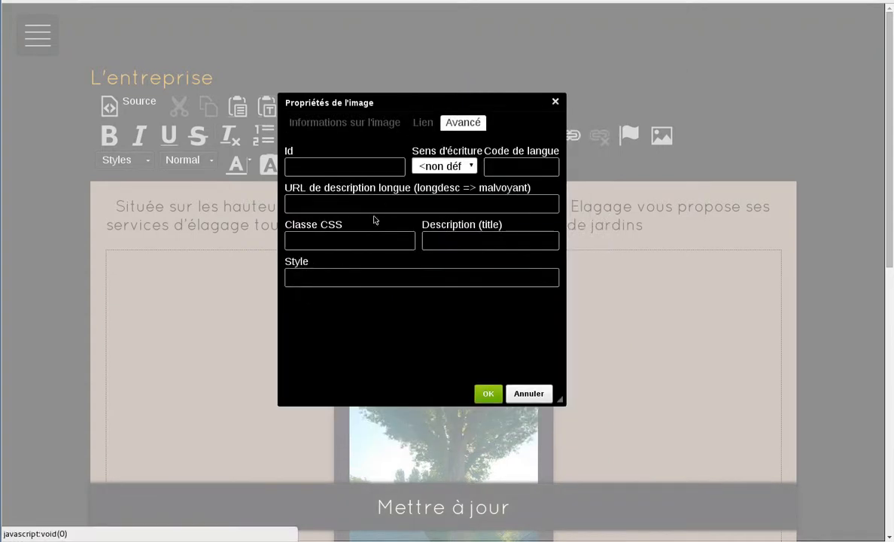
click(360, 240)
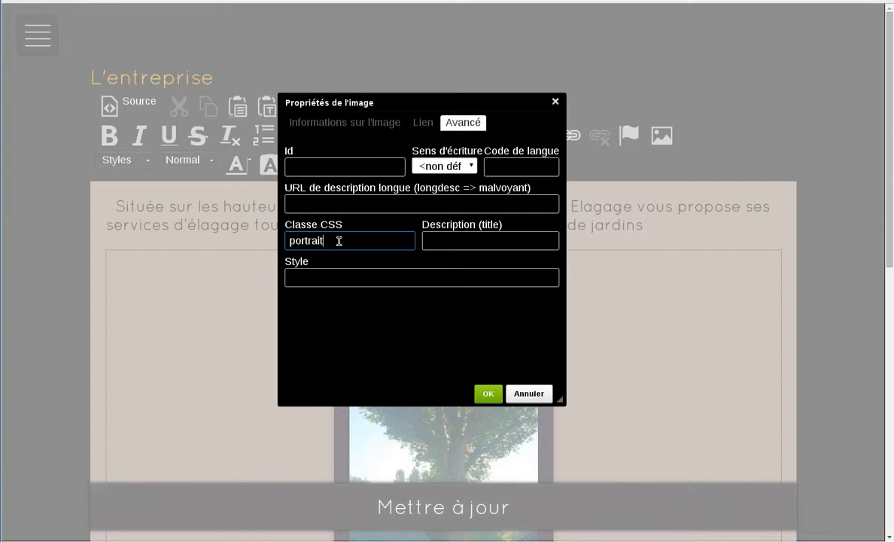
click(488, 393)
scroll(449, 325, down, 3)
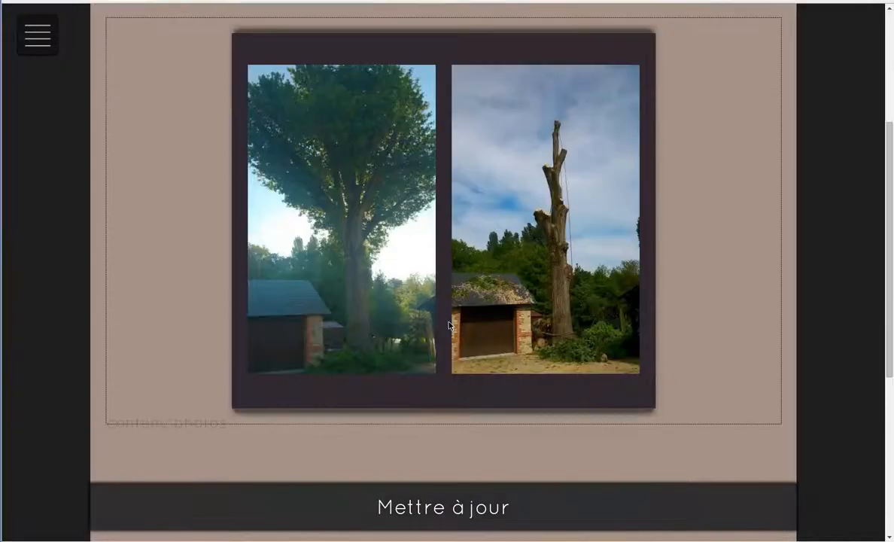
Step: Add a new empty line below the two photos inside the inner DIV
click(368, 245)
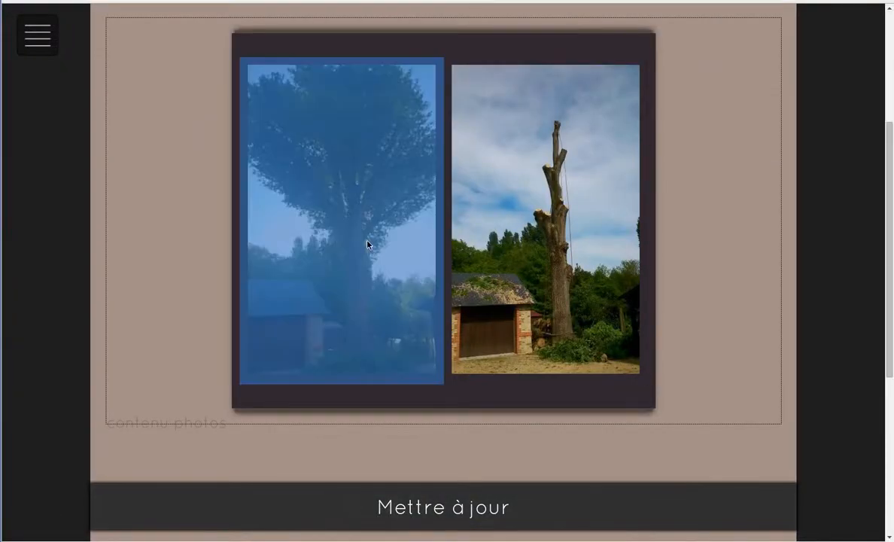
click(575, 225)
click(407, 233)
click(602, 226)
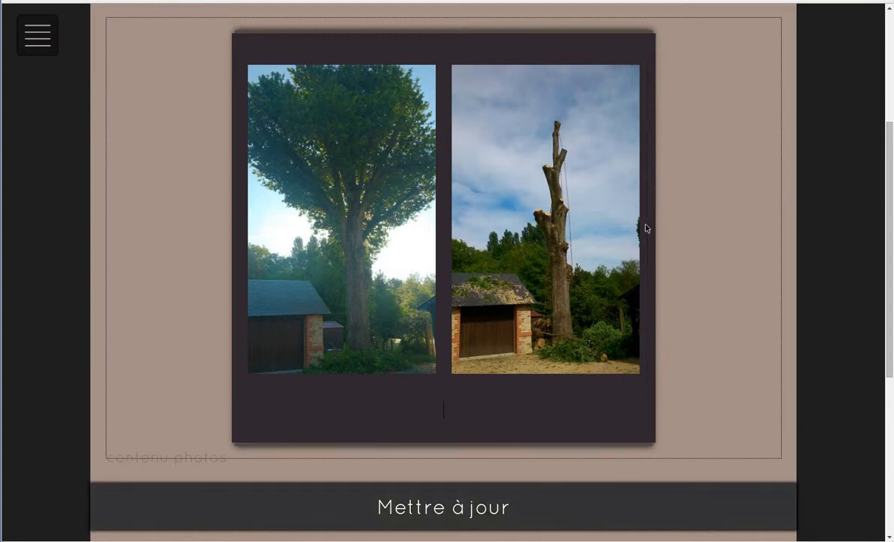
click(378, 393)
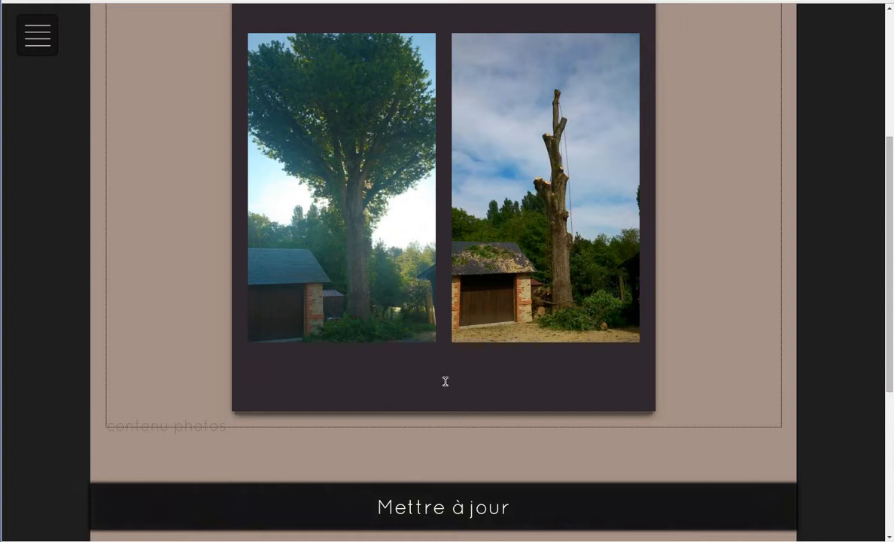
Step: Create a DIV container with the CSS class titre on the empty line below the photos
scroll(455, 378, up, 2)
scroll(455, 378, down, 2)
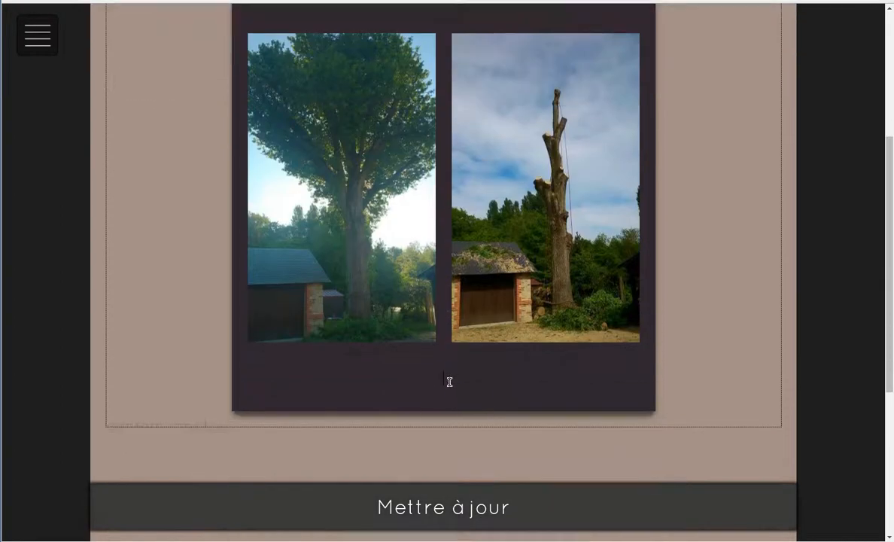
scroll(564, 219, up, 3)
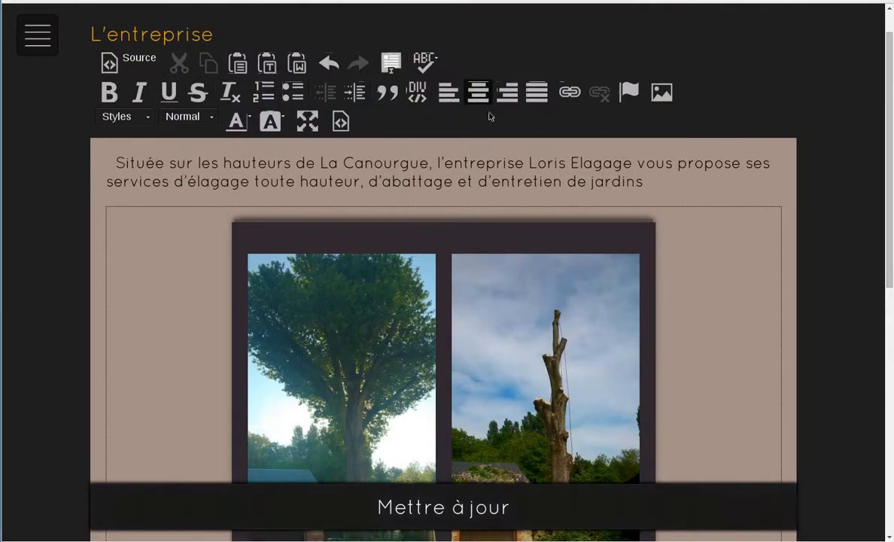
click(416, 92)
click(475, 252)
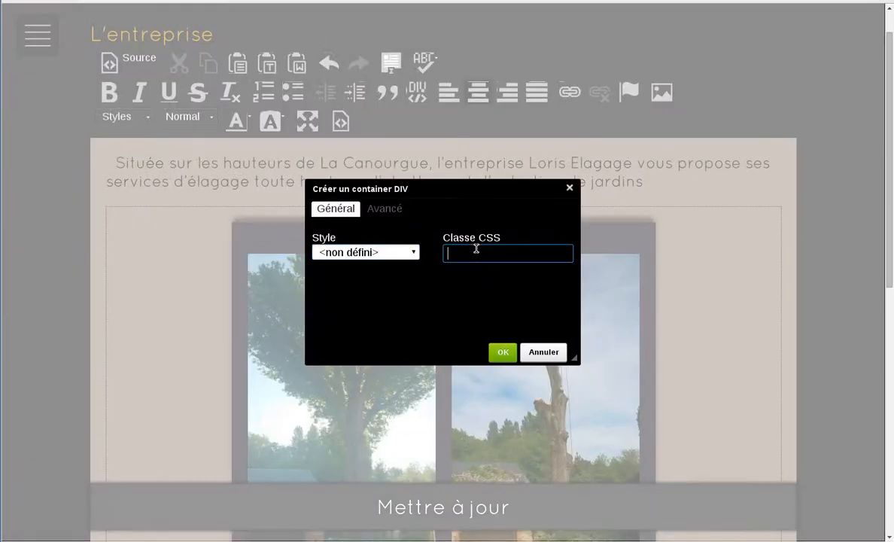
text(titre)
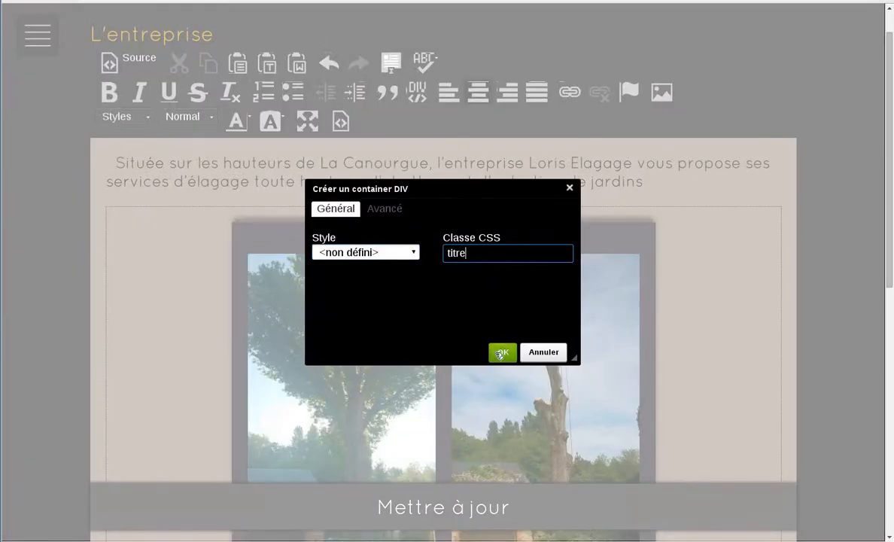
key(Return)
scroll(466, 353, down, 3)
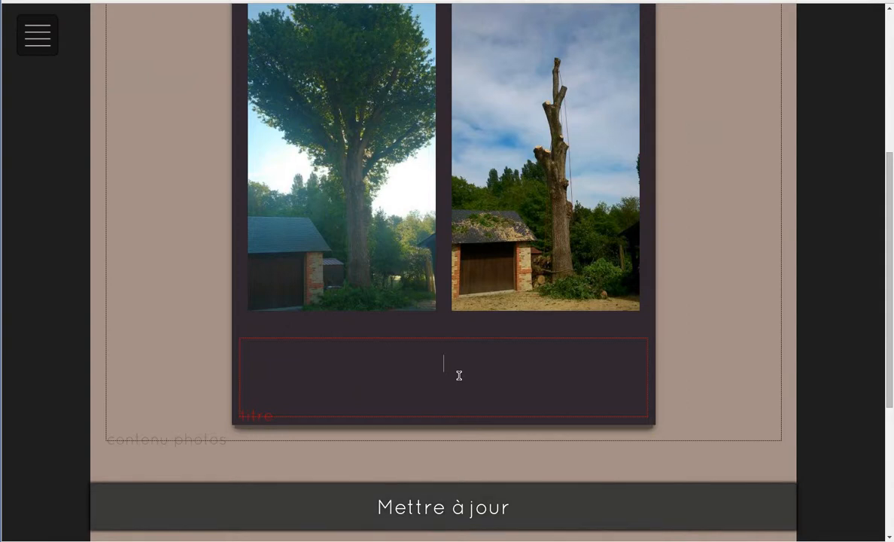
Step: Enter the caption "titre de ces photos" in the titre DIV
click(459, 374)
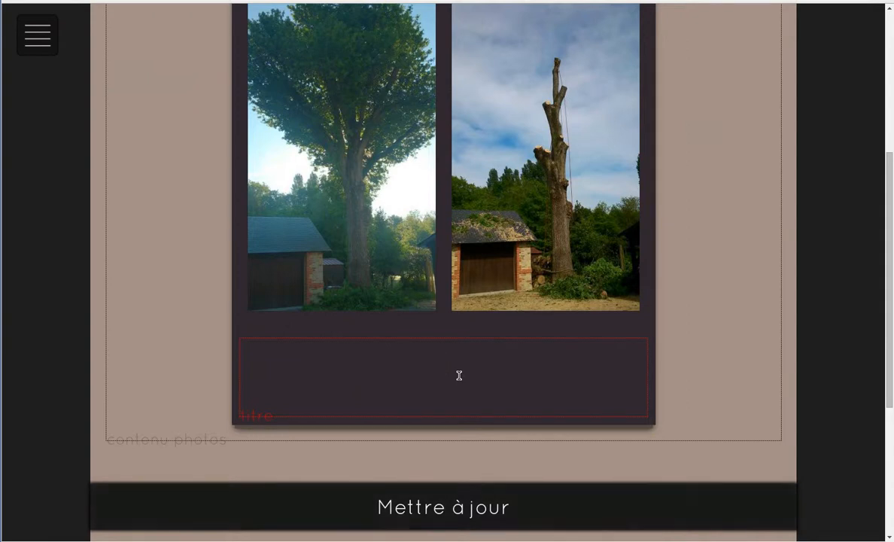
text(titre de)
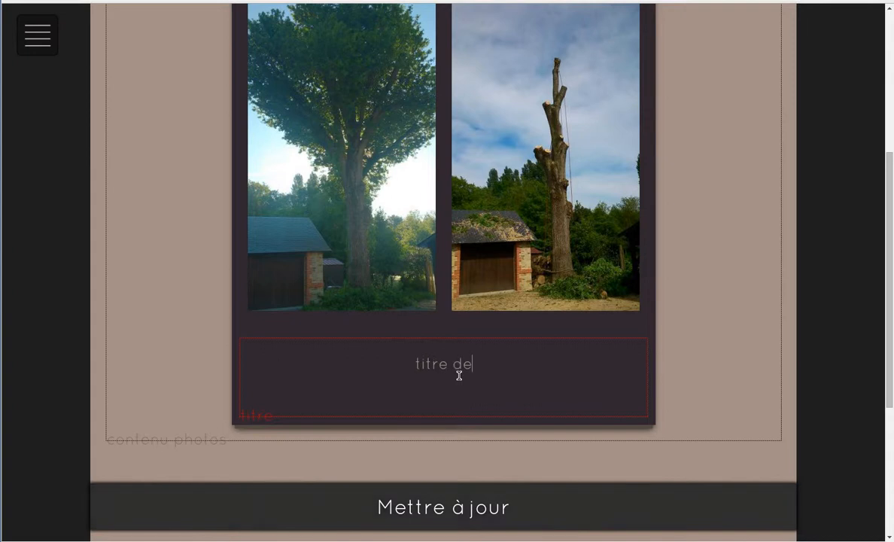
text( ces photos)
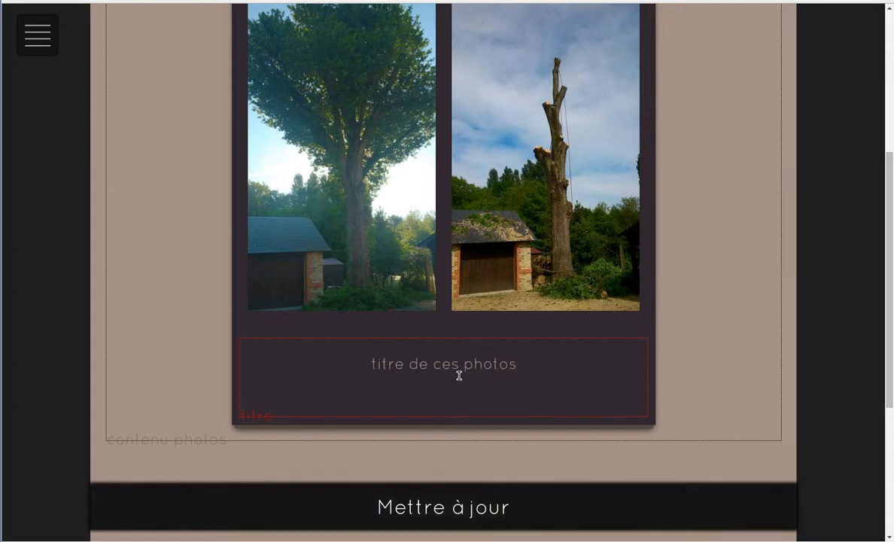
Step: Examine in the page's source code how the cont_image, image ombre and titre DIVs are nested, and return to the visual view
scroll(320, 406, up, 1)
scroll(321, 407, up, 6)
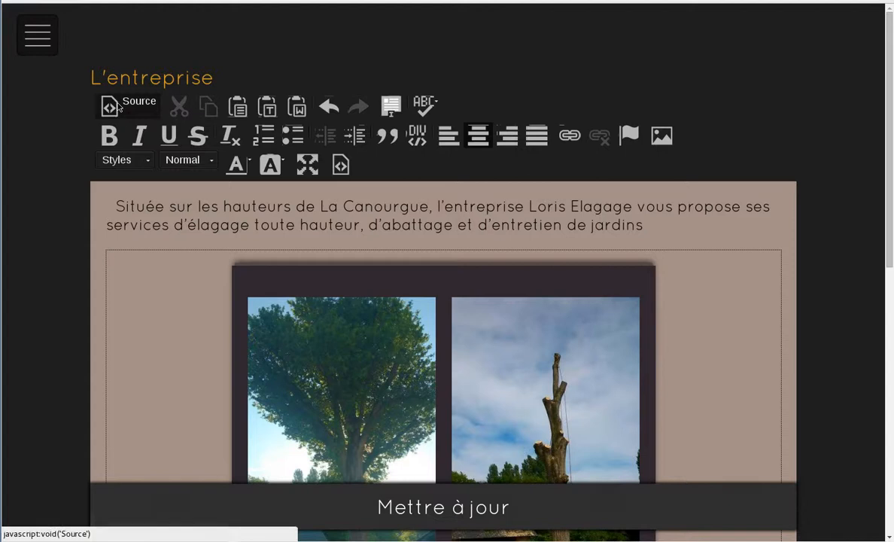
click(134, 104)
scroll(375, 313, down, 5)
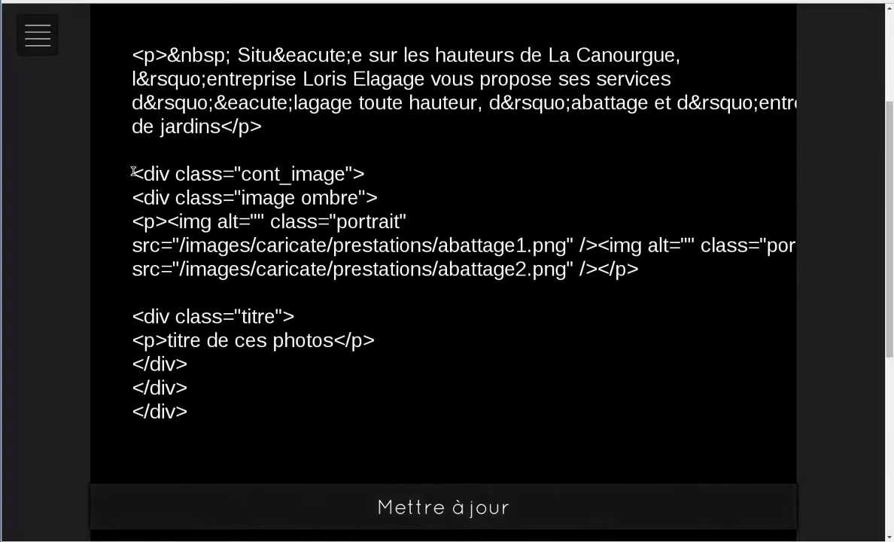
drag(133, 173, 398, 169)
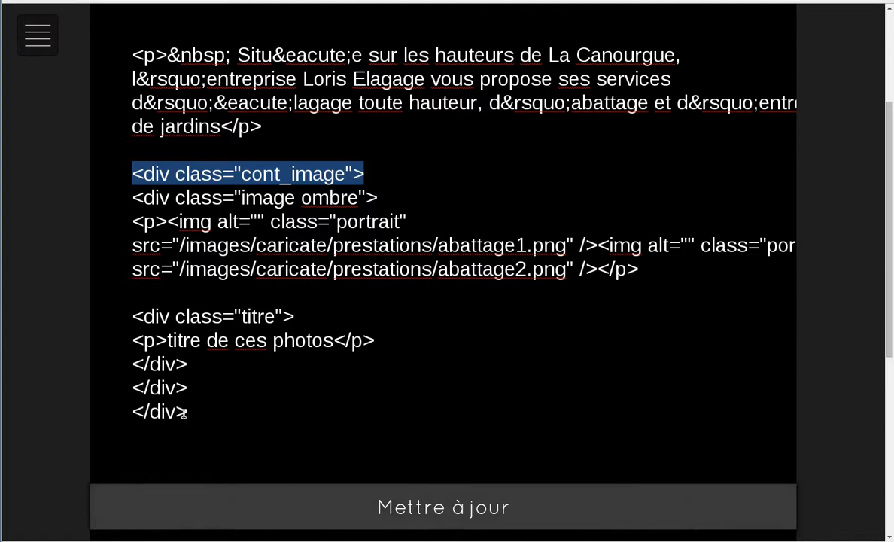
drag(189, 411, 122, 411)
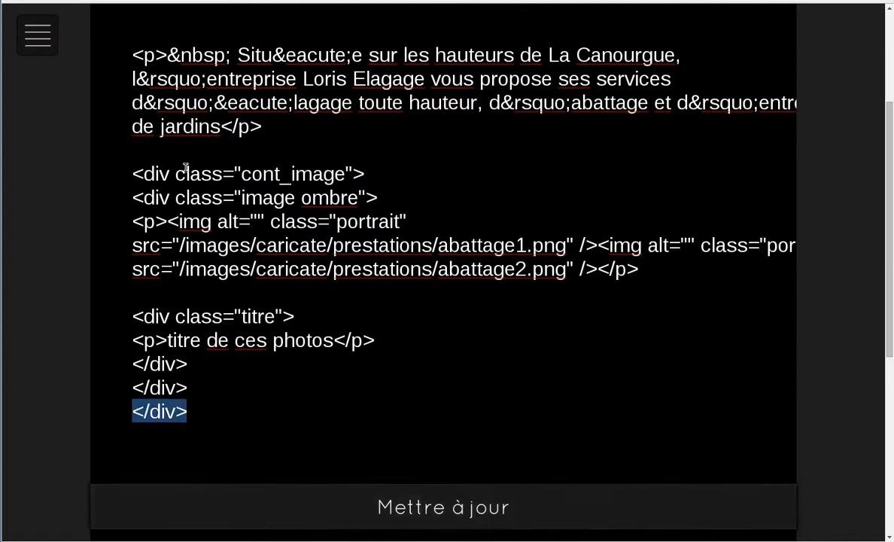
click(160, 197)
drag(144, 197, 391, 199)
click(380, 196)
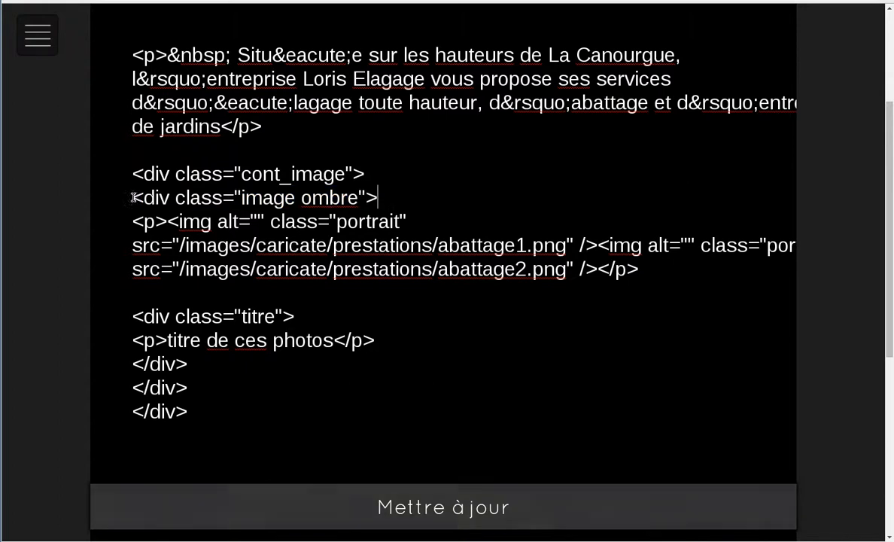
drag(134, 197, 412, 195)
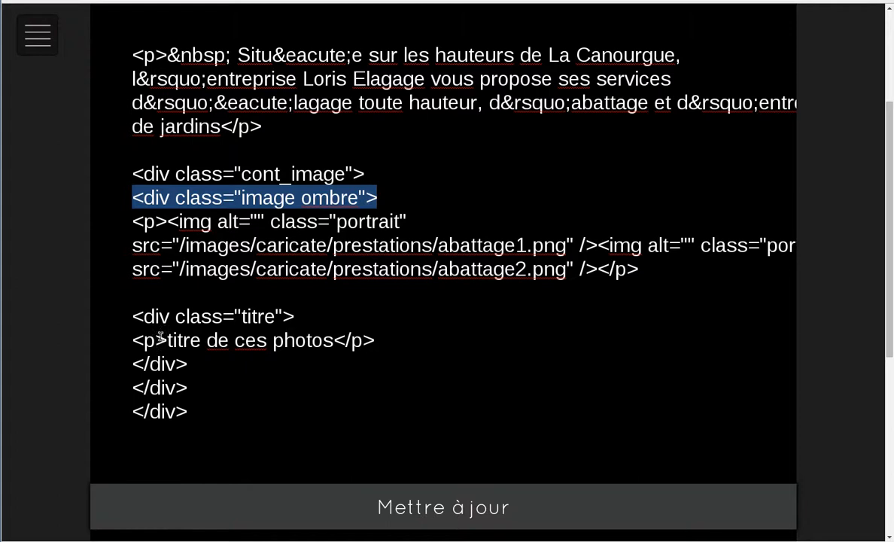
click(305, 314)
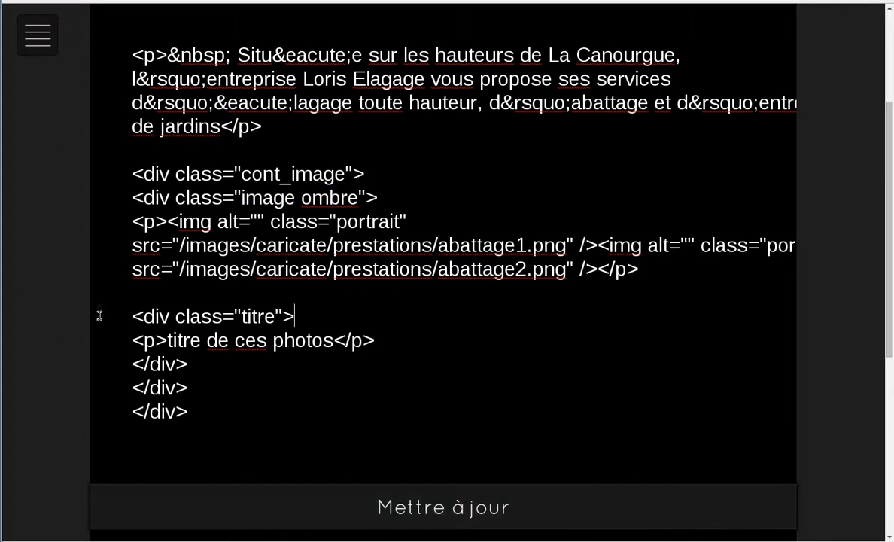
drag(137, 315, 325, 363)
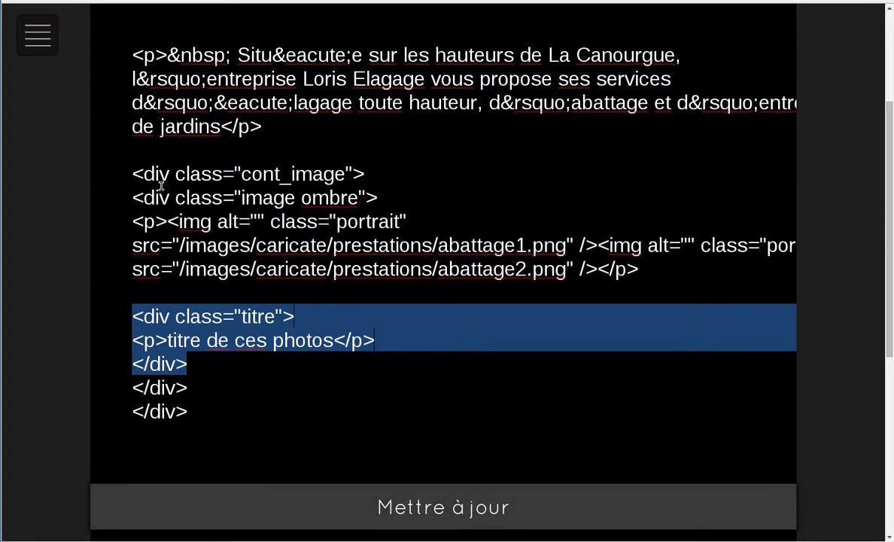
drag(124, 200, 437, 194)
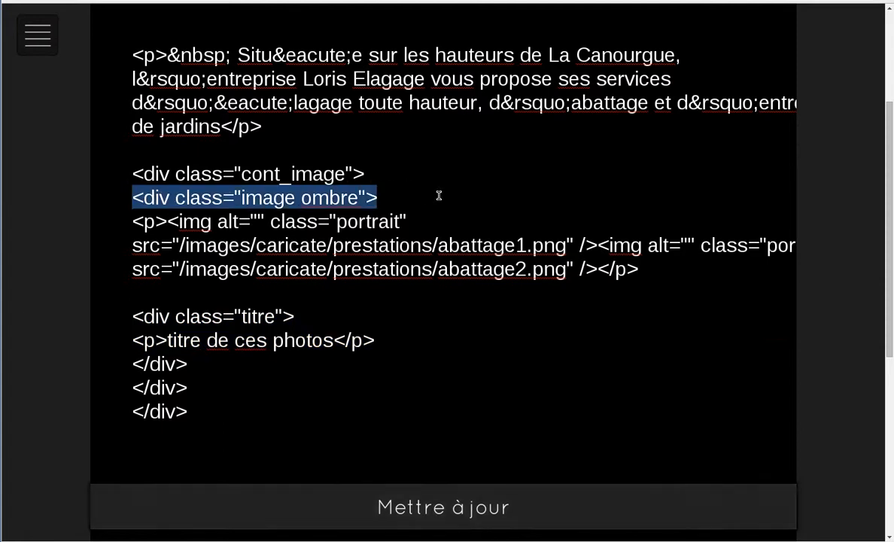
click(301, 197)
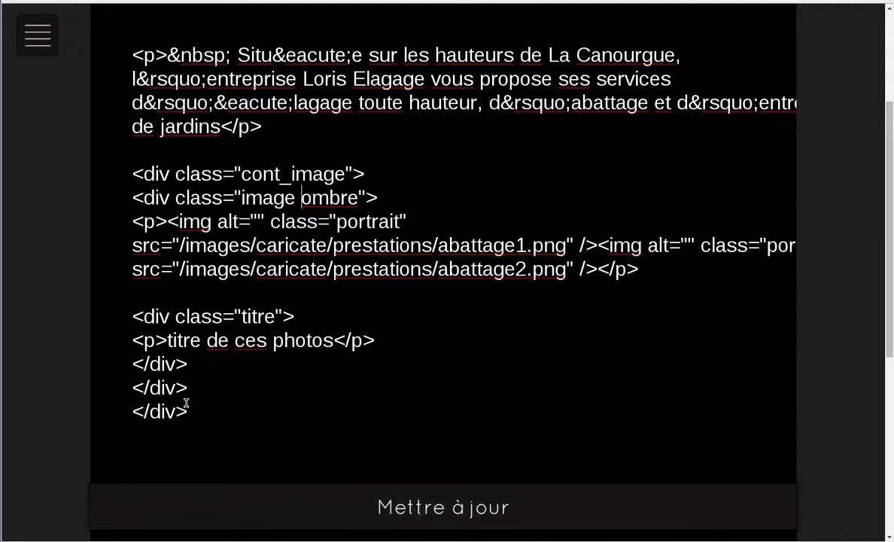
scroll(393, 371, up, 2)
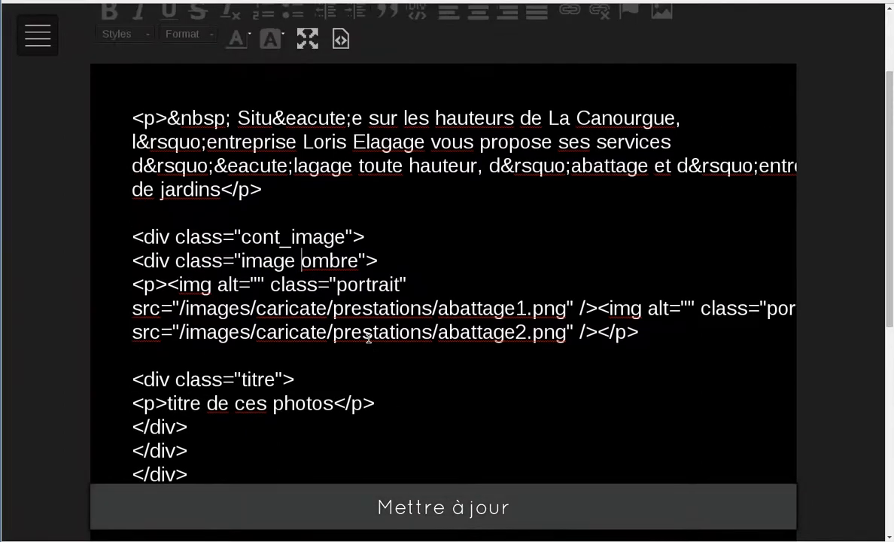
scroll(255, 153, up, 3)
click(112, 73)
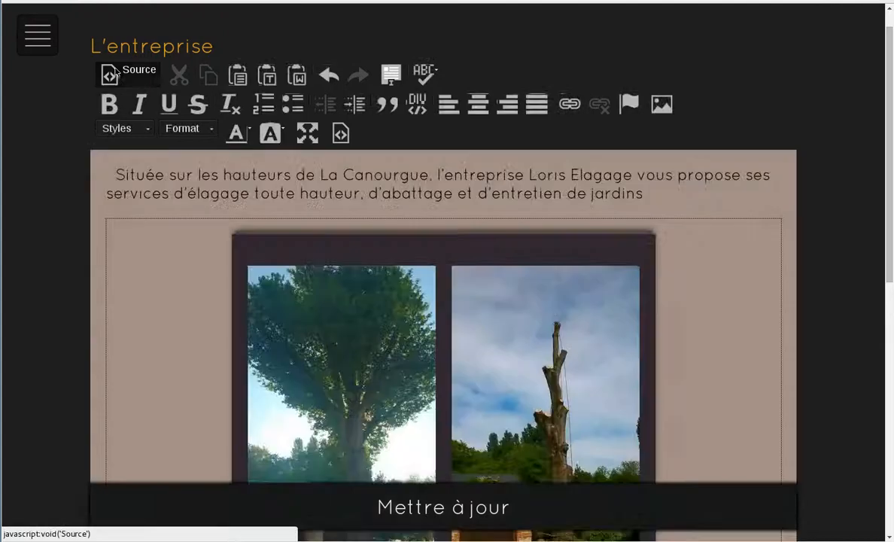
Step: Save the updated L'entreprise page and dismiss the update message
scroll(421, 264, down, 7)
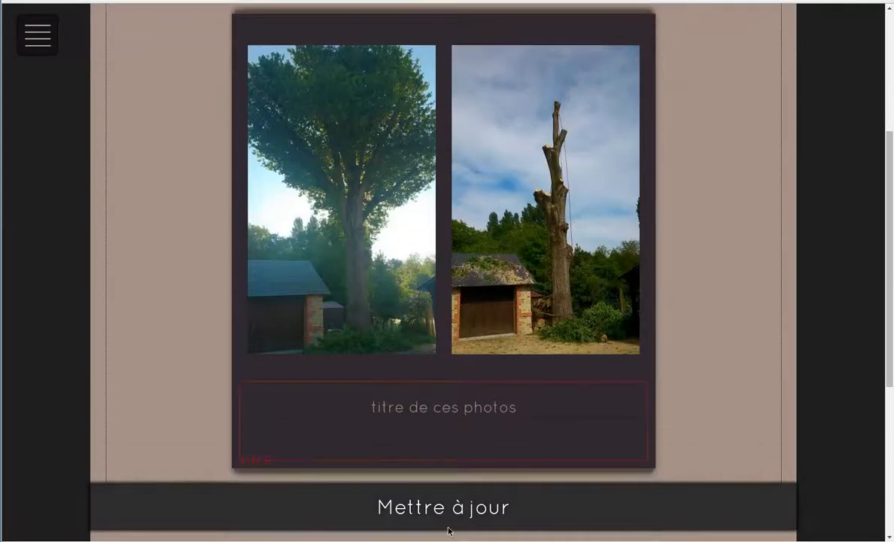
click(449, 525)
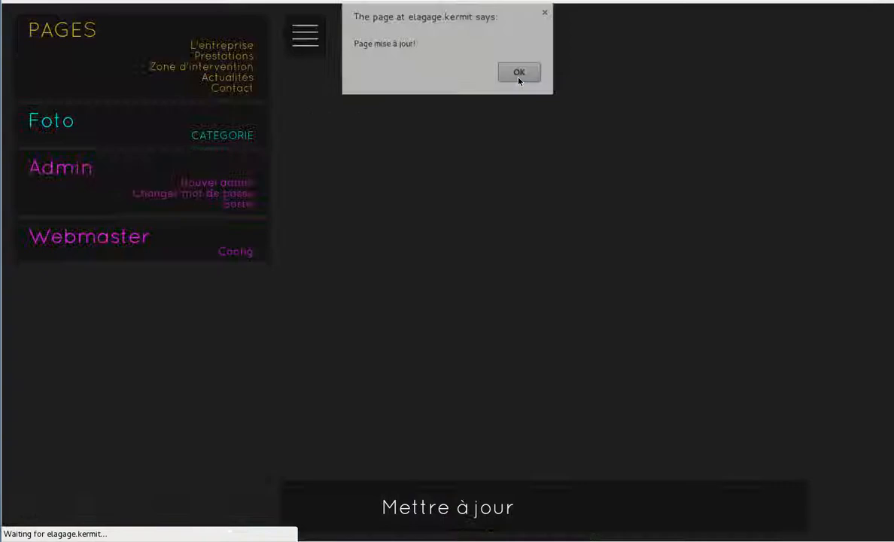
click(519, 74)
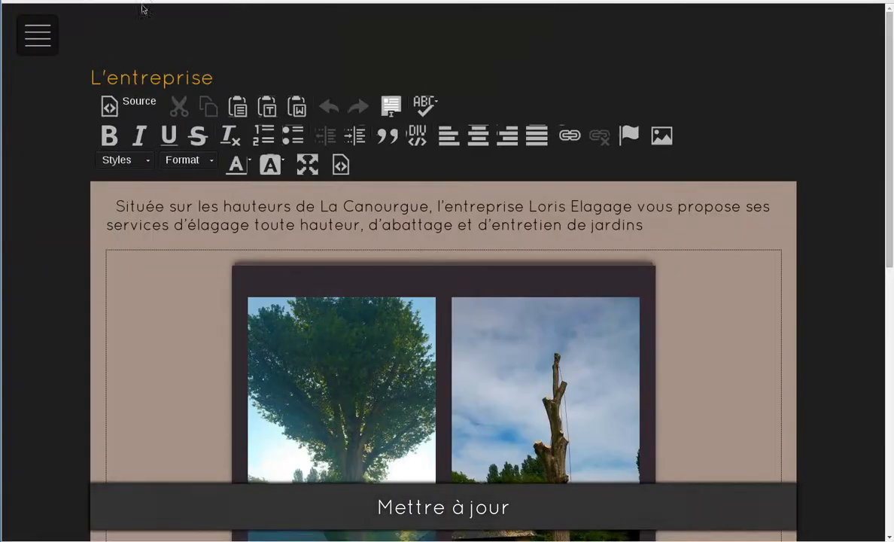
Step: Reload the public L'Entreprise page and check how the photo block with its two portrait photos and title is displayed
click(279, 0)
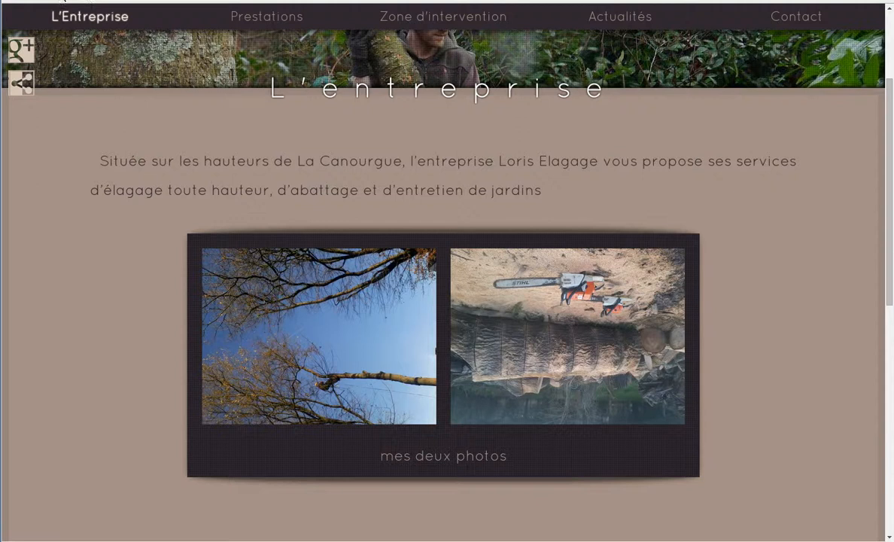
key(F5)
scroll(400, 167, down, 2)
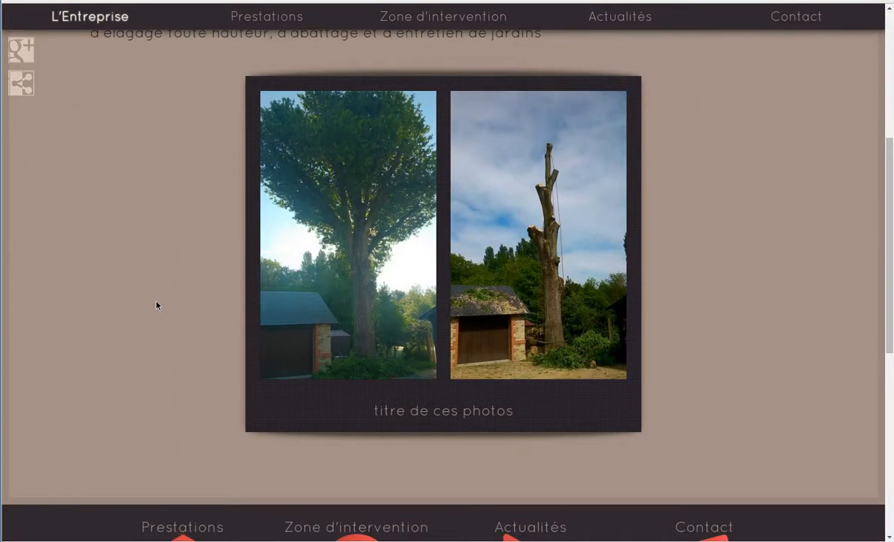
scroll(157, 305, up, 1)
scroll(157, 307, up, 3)
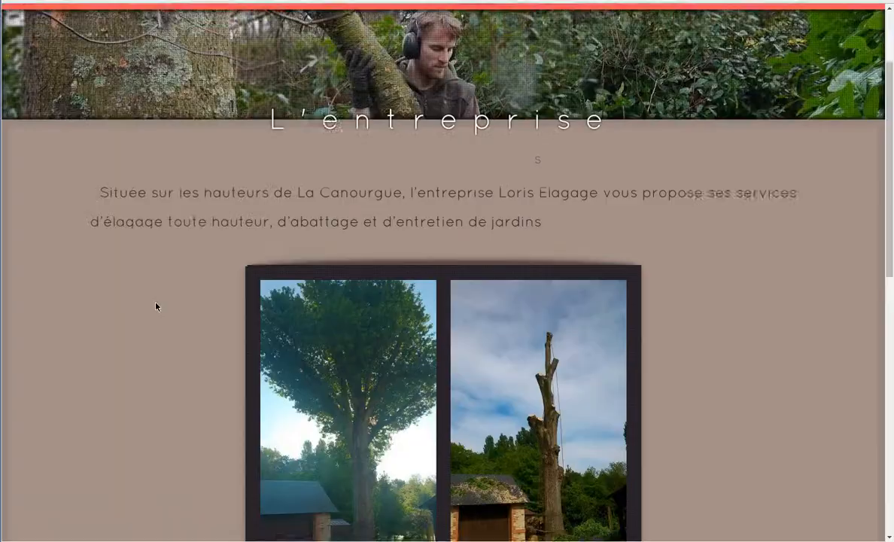
scroll(156, 306, up, 1)
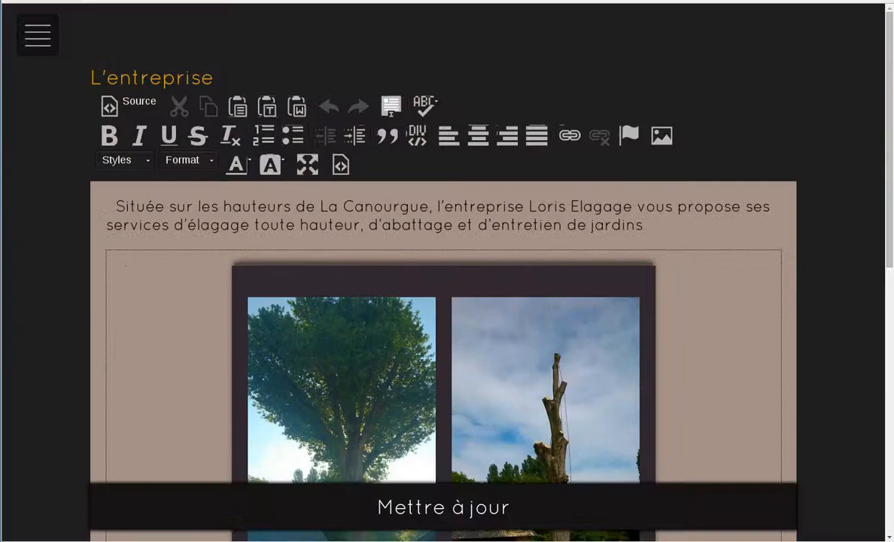
Step: Return to the site administration and open the list of photo categories in the Foto section
click(36, 35)
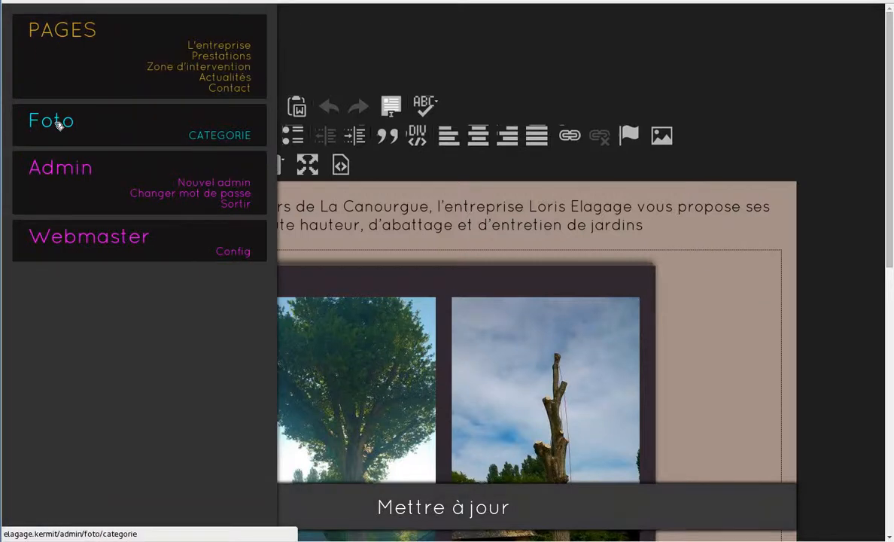
click(233, 137)
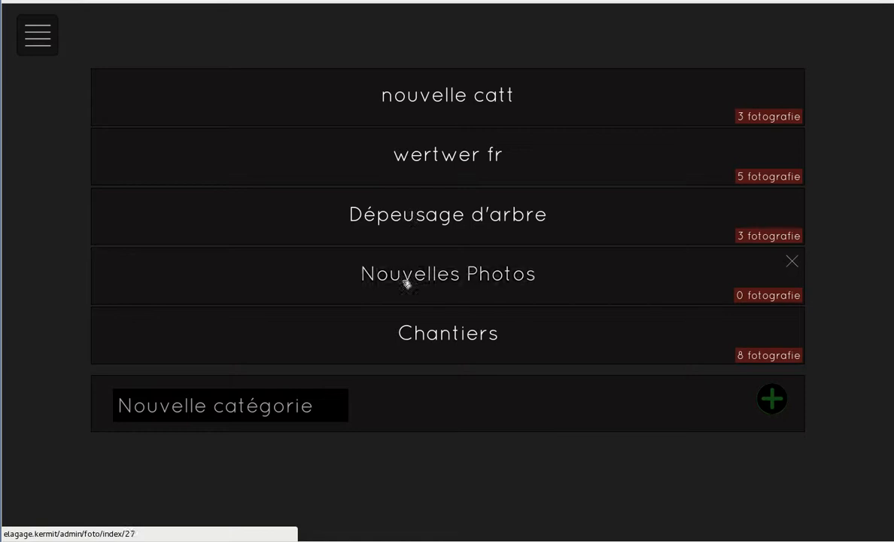